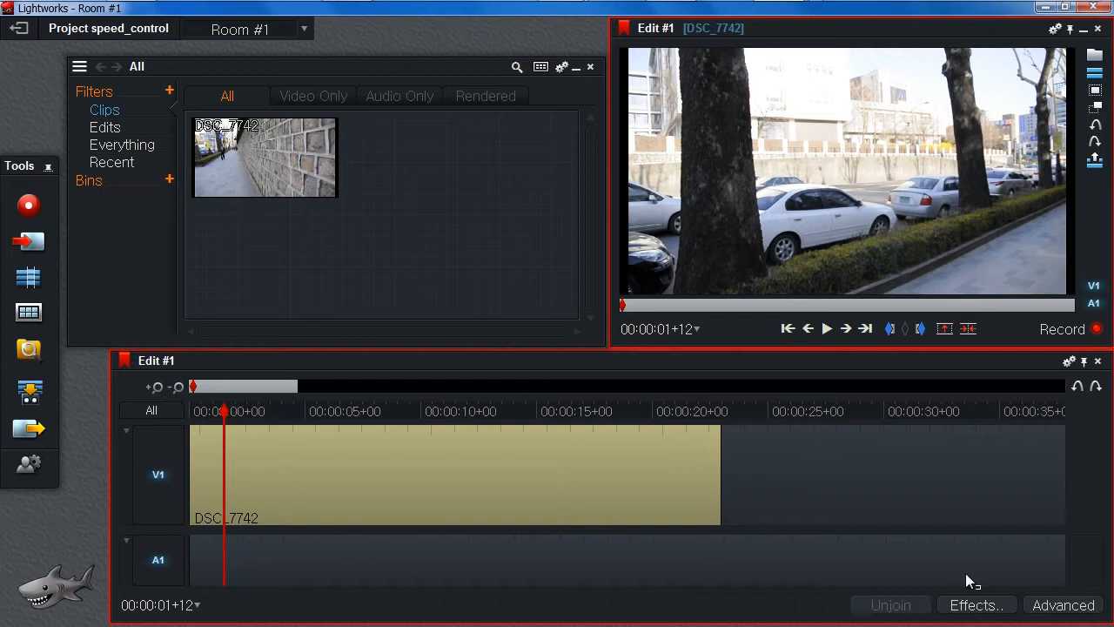
Show the timeline's advanced track controls, set the V1 clip's speed to 400% and preview playback
left_click(1049, 613)
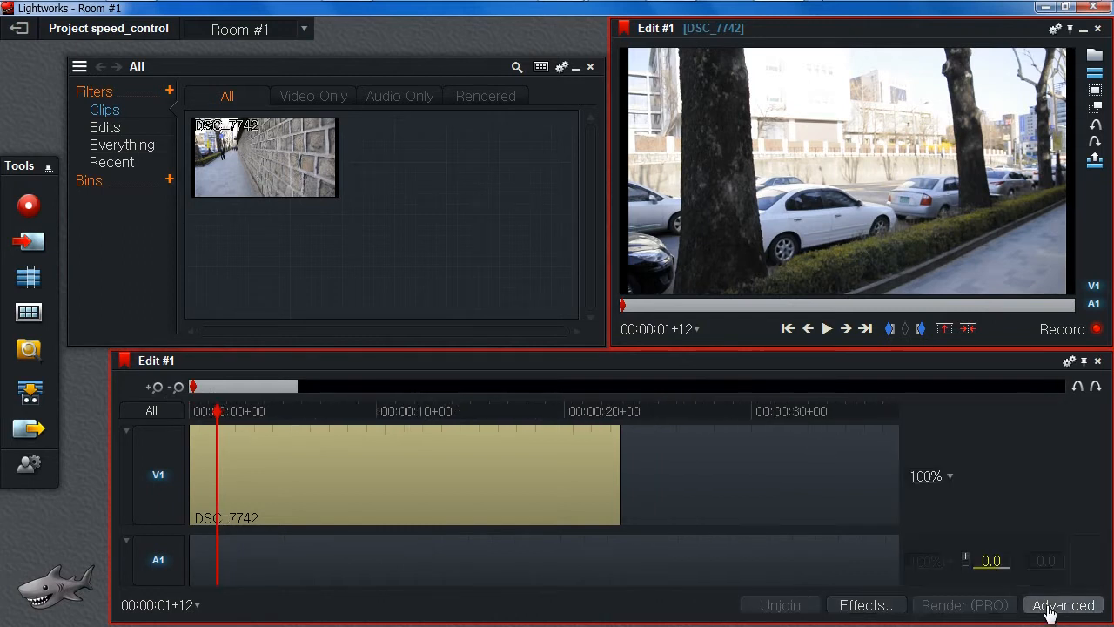
left_click(955, 486)
left_click(927, 599)
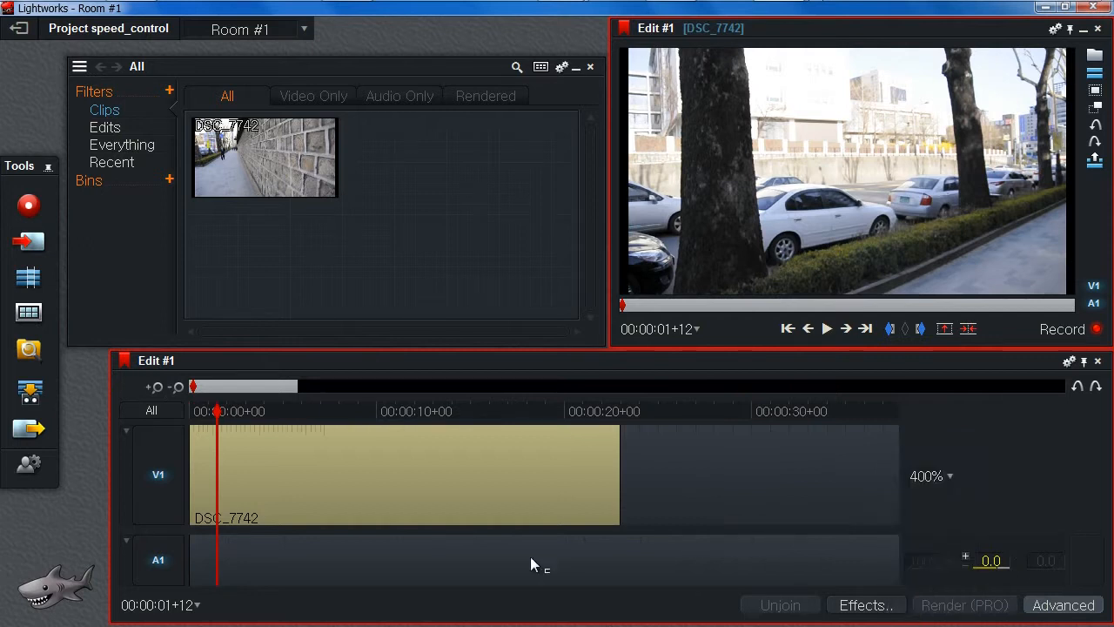
key("space")
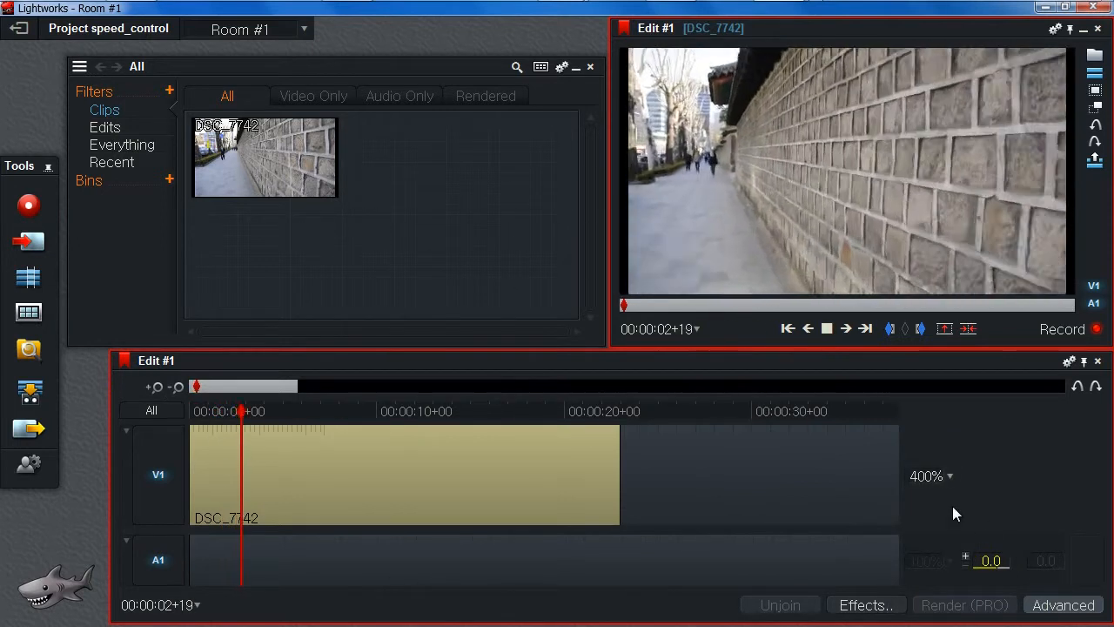
Set the V1 clip's speed to 50% and preview the slowed playback
left_click(952, 484)
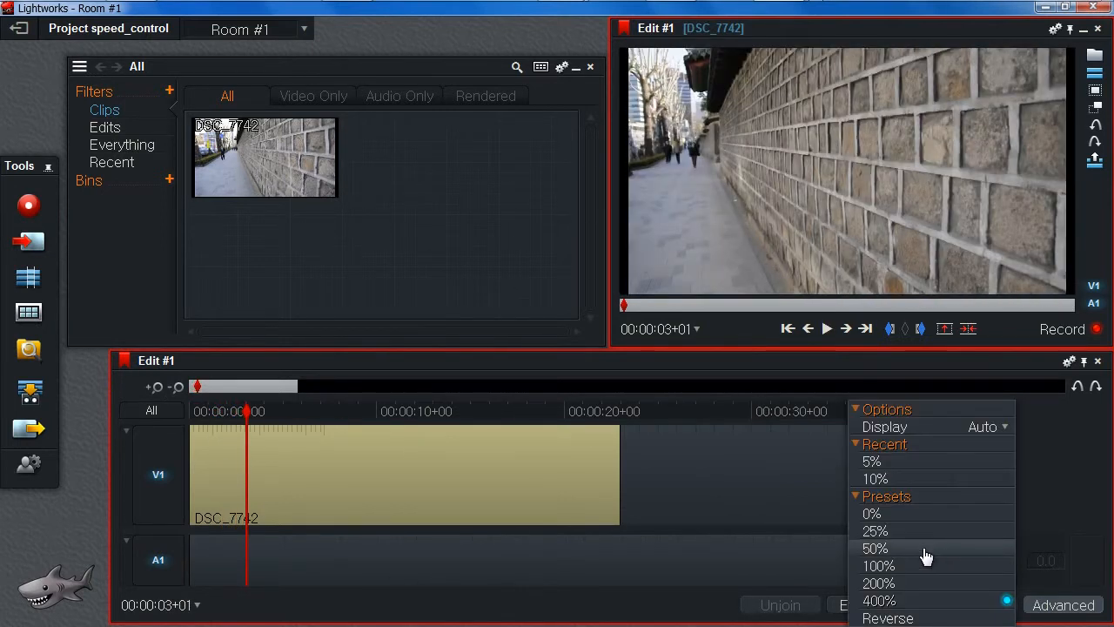
left_click(926, 548)
key("space")
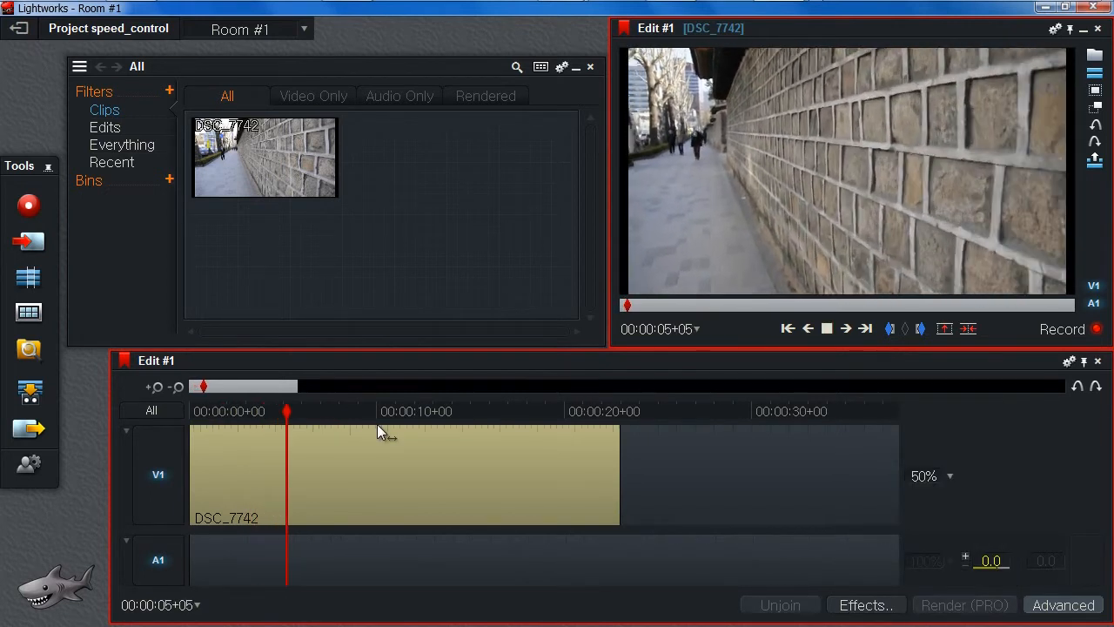
key("space")
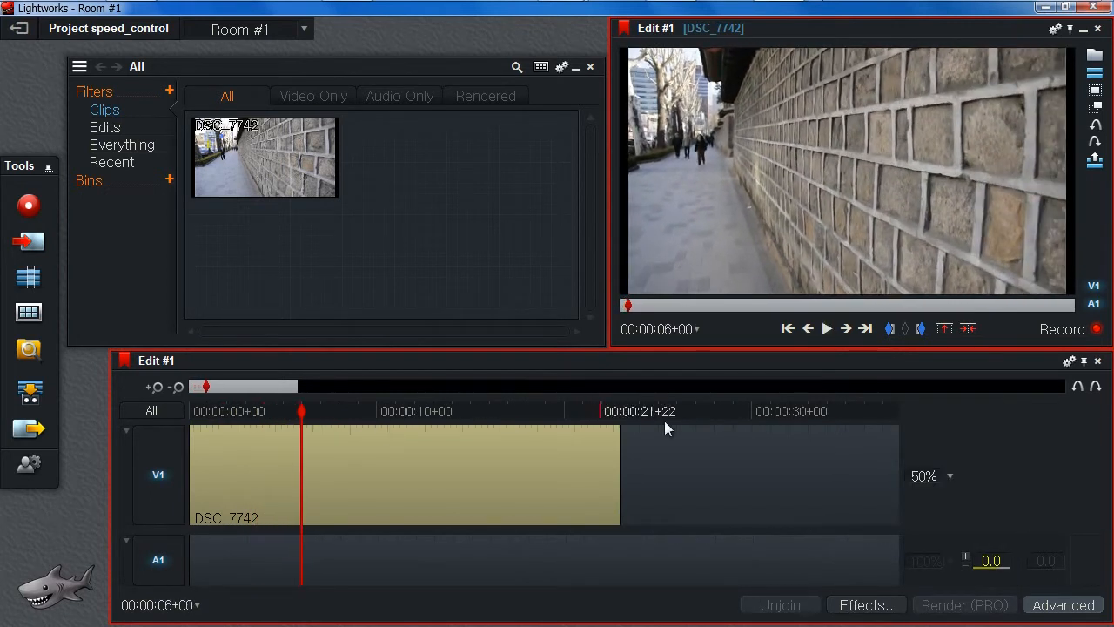
Restore the V1 clip's speed to 100% and preview playback
left_click(949, 477)
left_click(915, 564)
key("space")
left_click_drag(325, 413, 314, 459)
key("space")
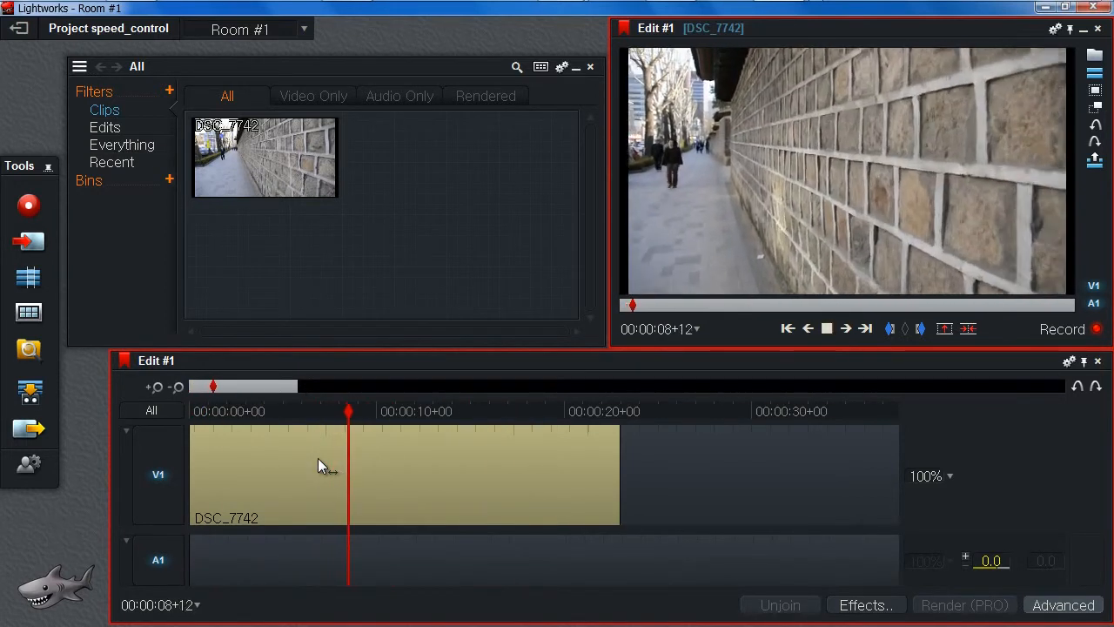
key("space")
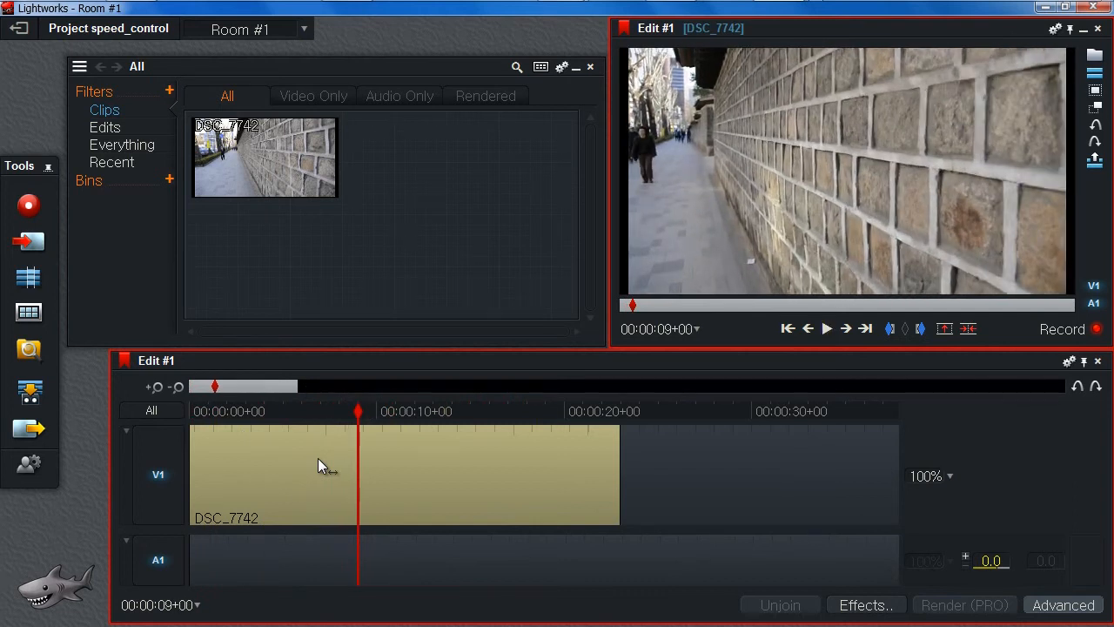
key("space")
key("space")
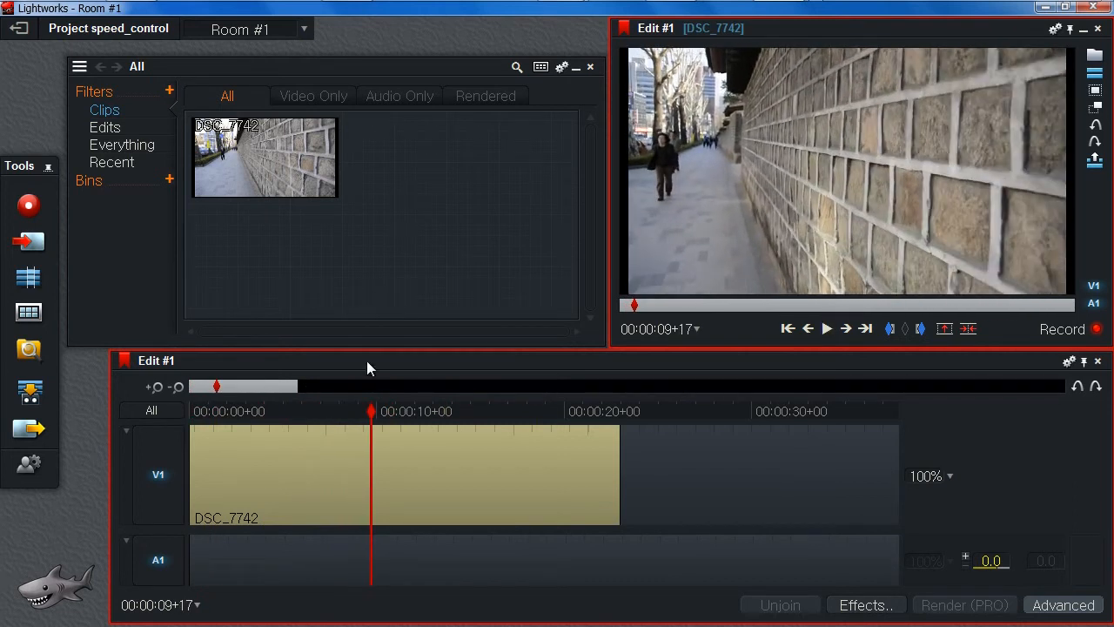
Mark the section of the DSC_7742 clip from about 6 s to about 13.5 s on the timeline
left_click_drag(367, 419, 402, 443)
key("i")
key("o")
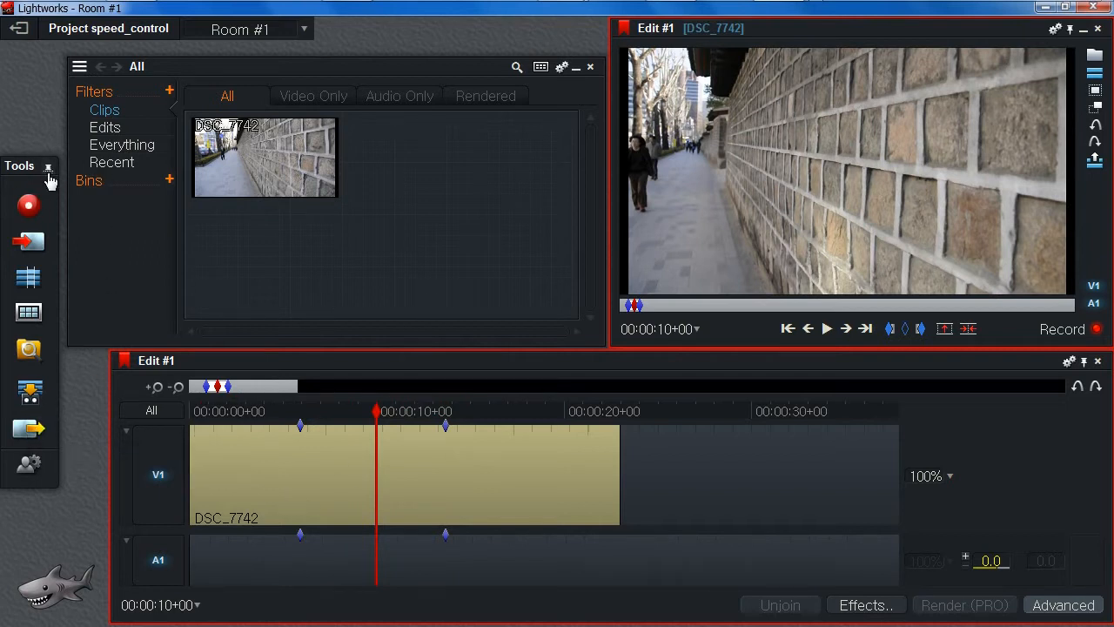
Export the marked section as YouTube (H.264/MP4), 24 fps, 720p, named 001 in D:, and dismiss the tasks log
left_click(33, 438)
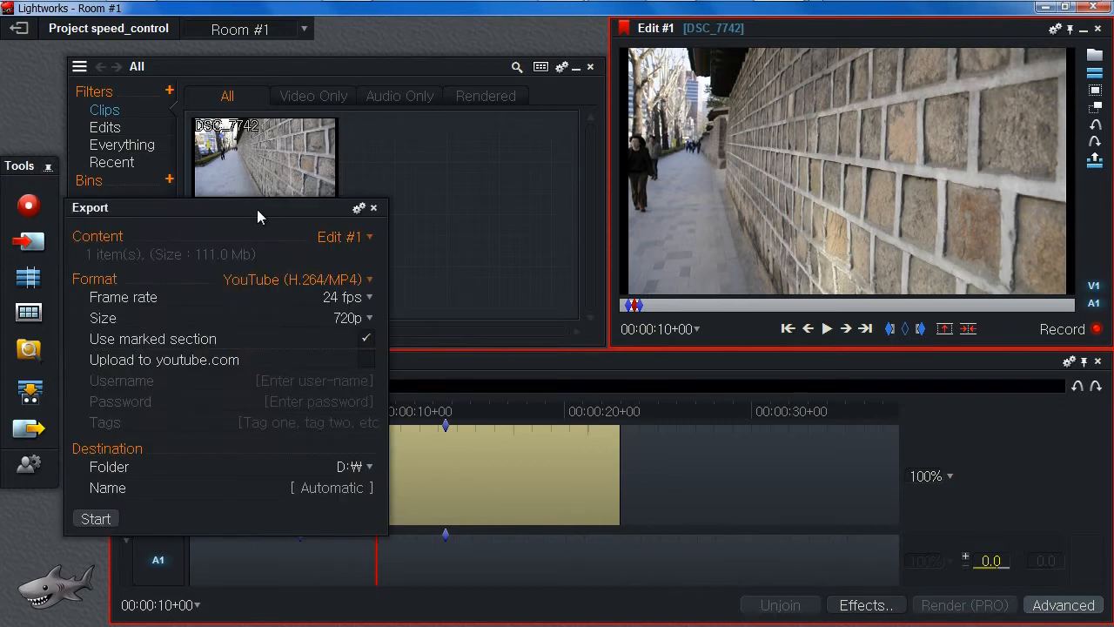
left_click_drag(257, 209, 332, 170)
left_click(416, 447)
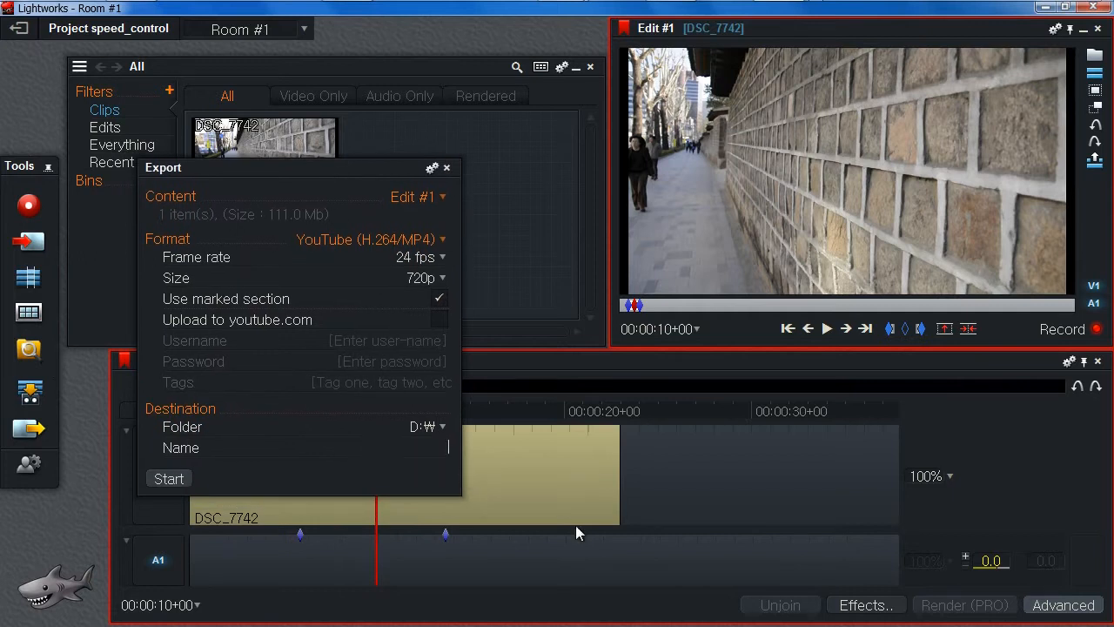
type("001")
left_click(169, 480)
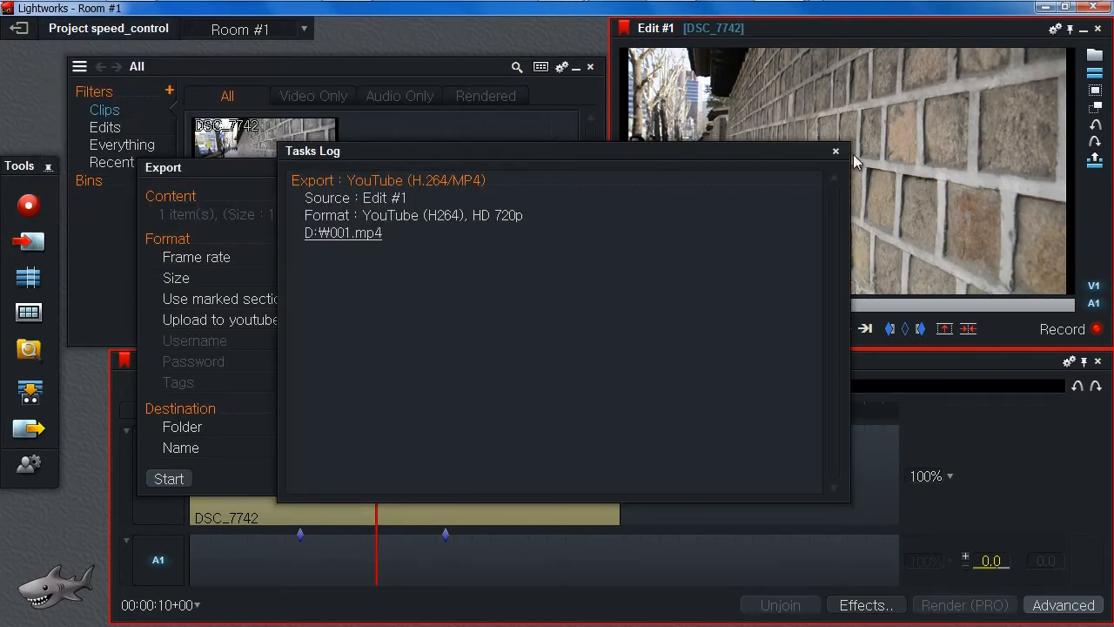
left_click(835, 151)
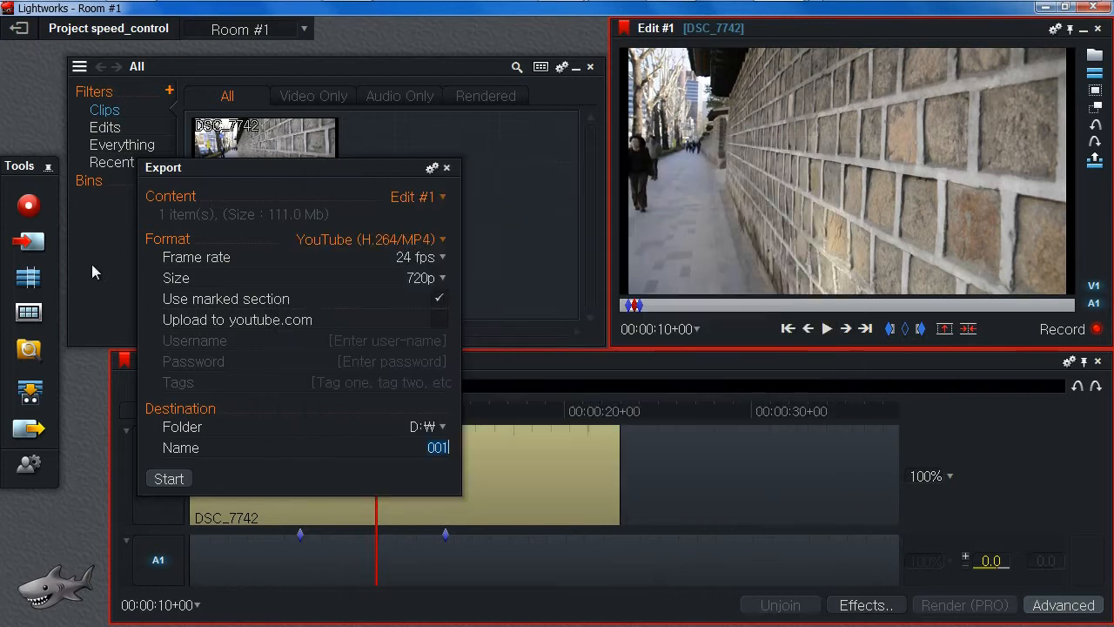
Import 001.mp4 from the D: drive into the project and show all clips
left_click(24, 251)
scroll(259, 332, "down", 5)
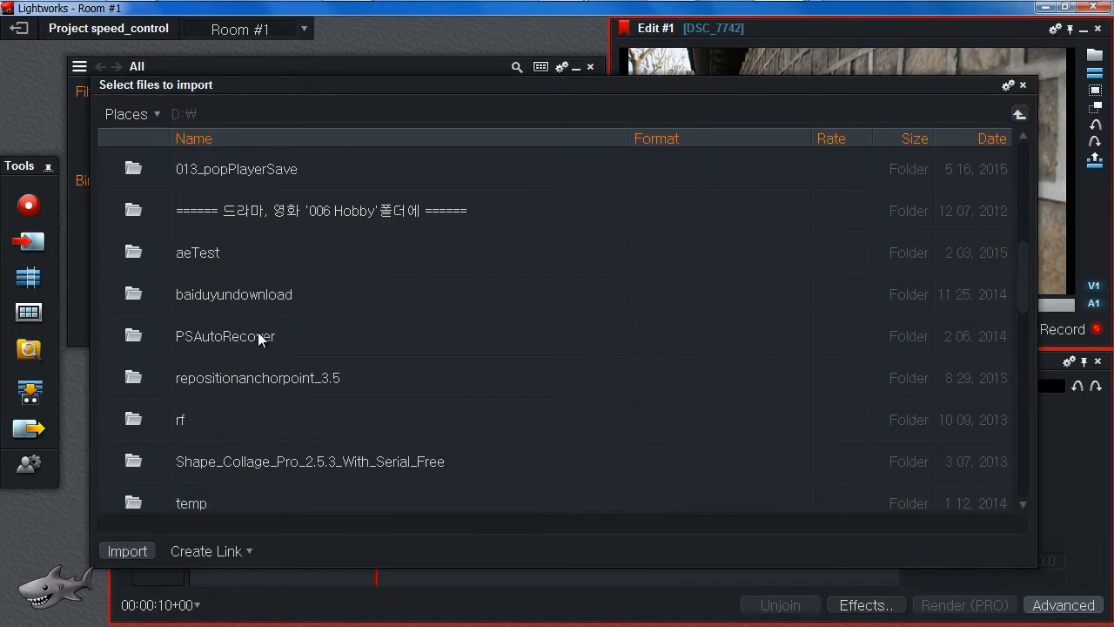
scroll(251, 340, "down", 3)
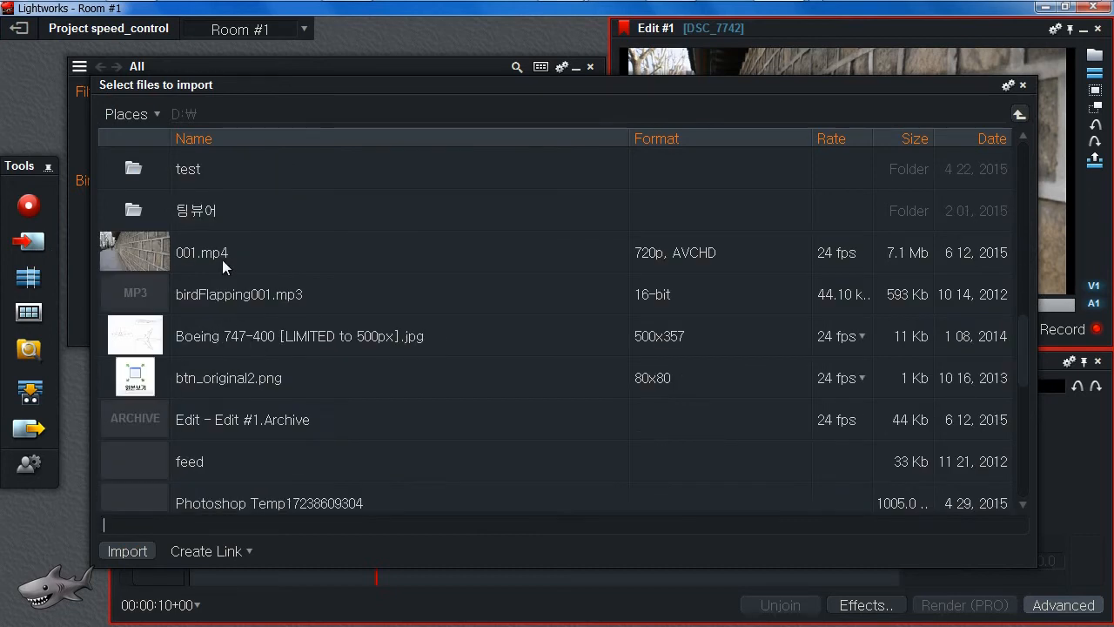
left_click(221, 259)
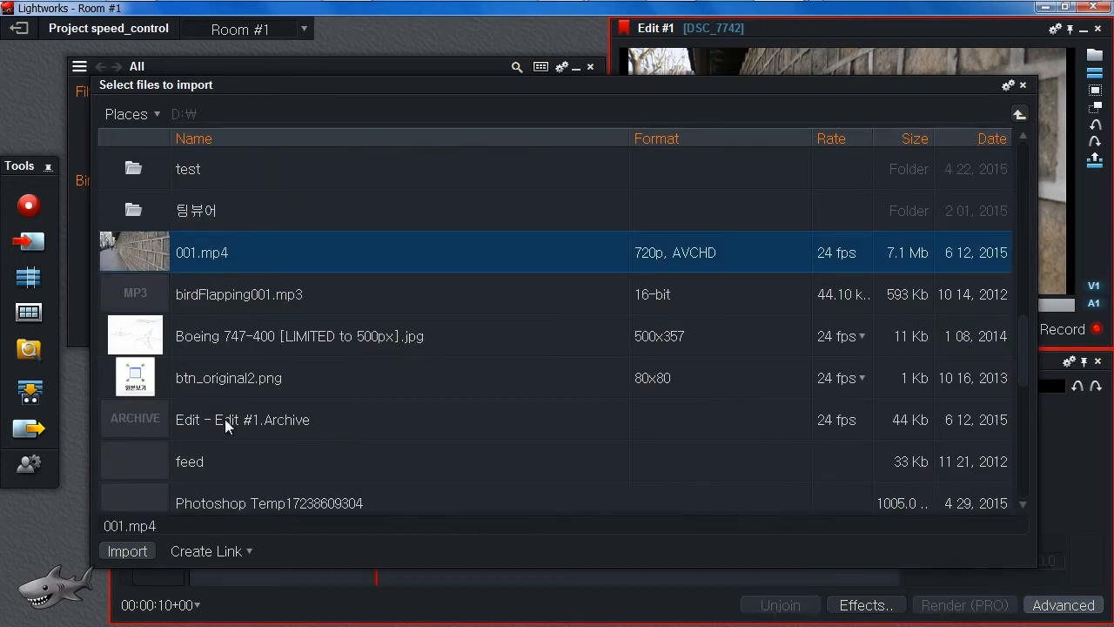
left_click(127, 551)
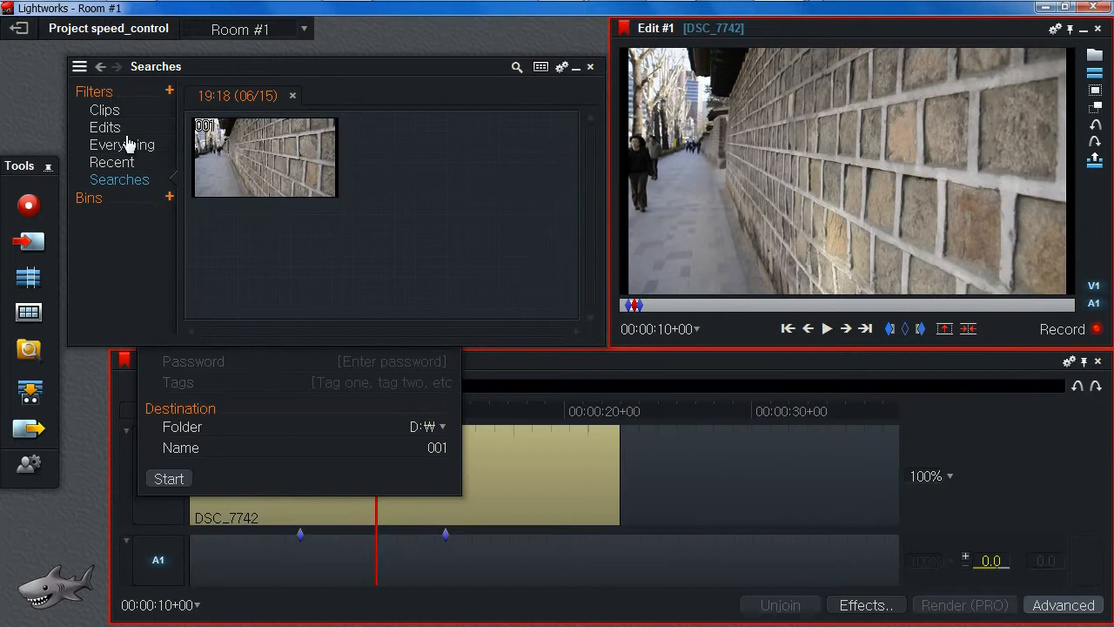
left_click(109, 113)
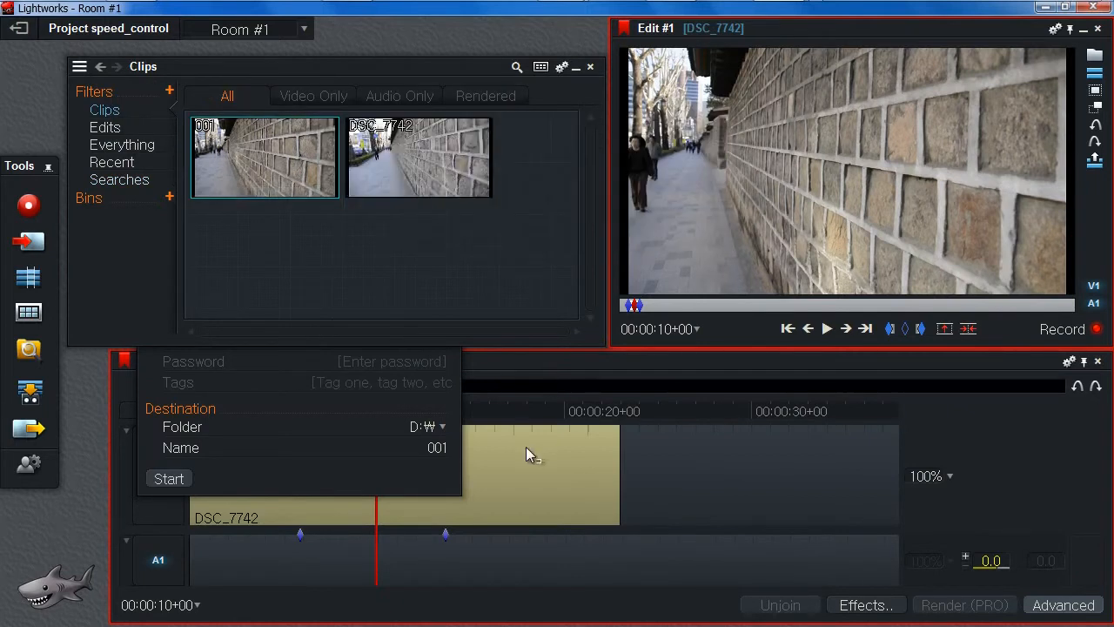
Return to the marked section on the timeline, try deleting it and undo the deletion
left_click(517, 386)
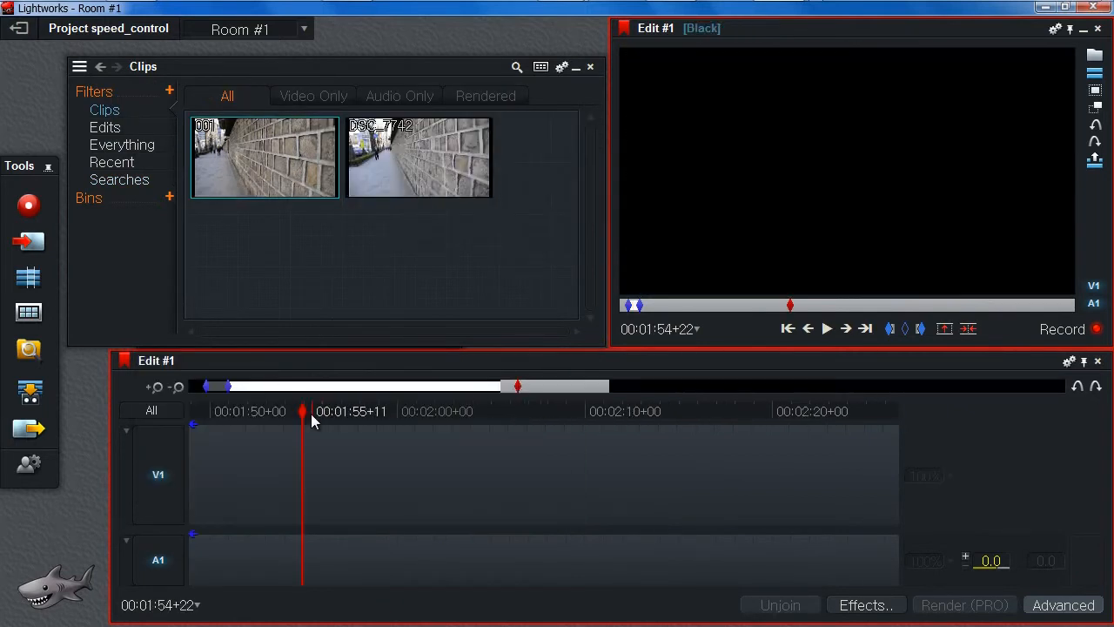
left_click_drag(304, 412, 367, 491)
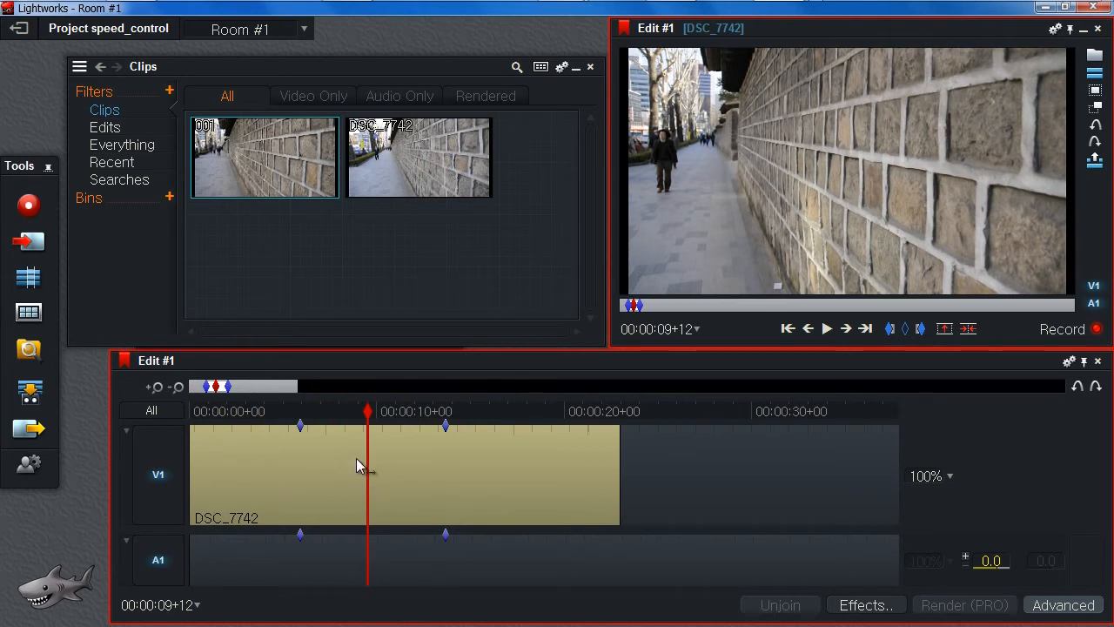
key("Delete")
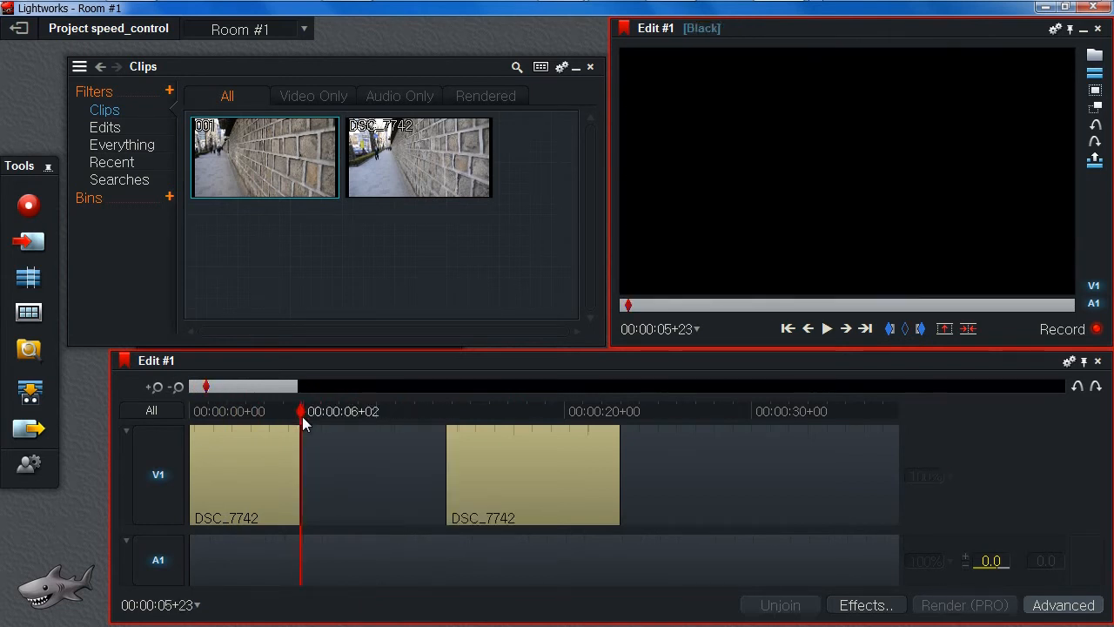
left_click_drag(302, 416, 328, 420)
key("ctrl+z")
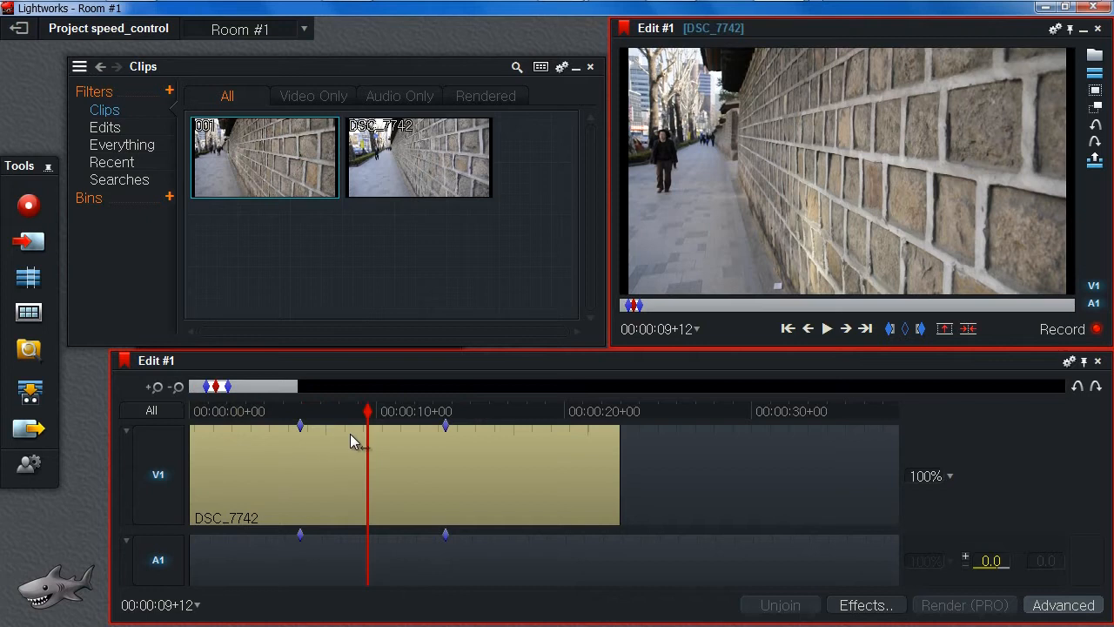
Delete the marked section of DSC_7742 and place the 001 clip into the gap between the two remaining pieces
key("x")
key("Delete")
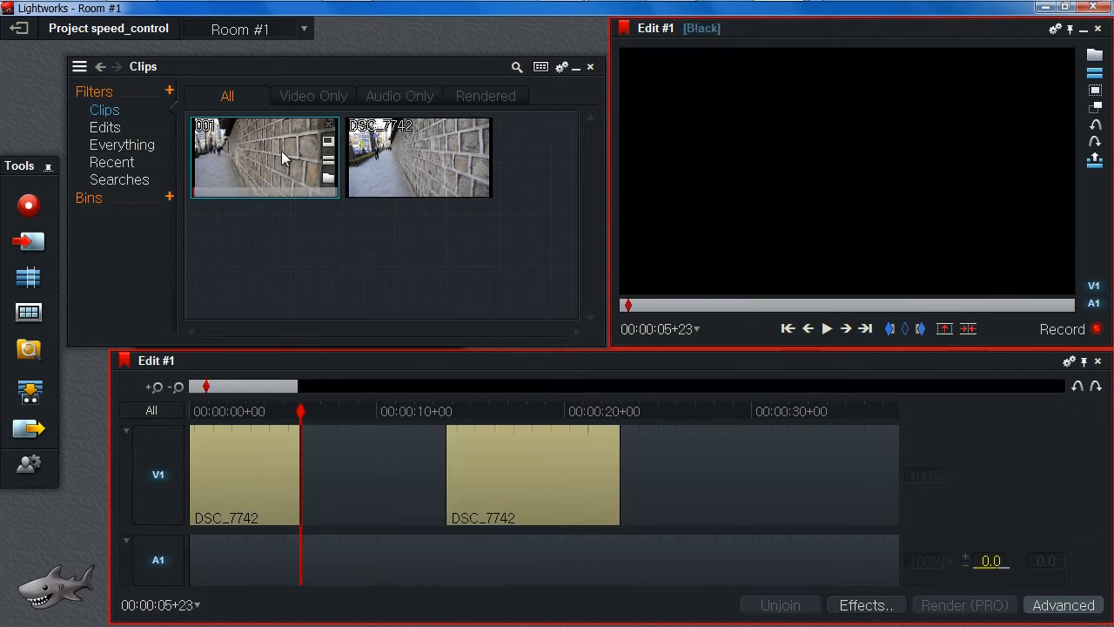
left_click_drag(248, 148, 313, 470)
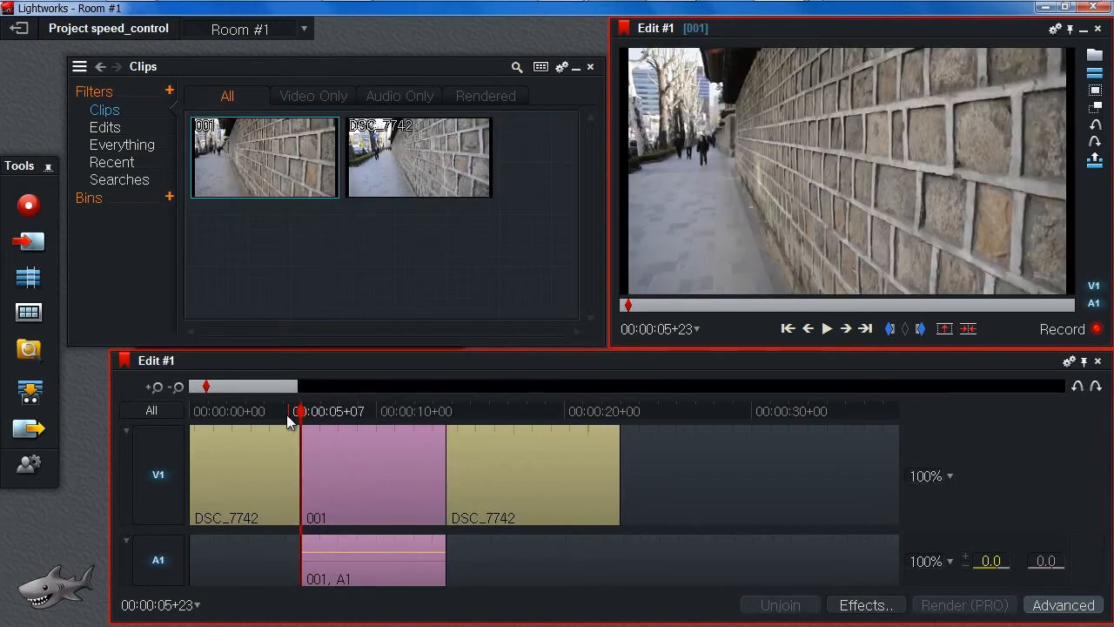
Preview playback from the first DSC_7742 piece into the 001 clip at several points
key("space")
left_click(251, 411)
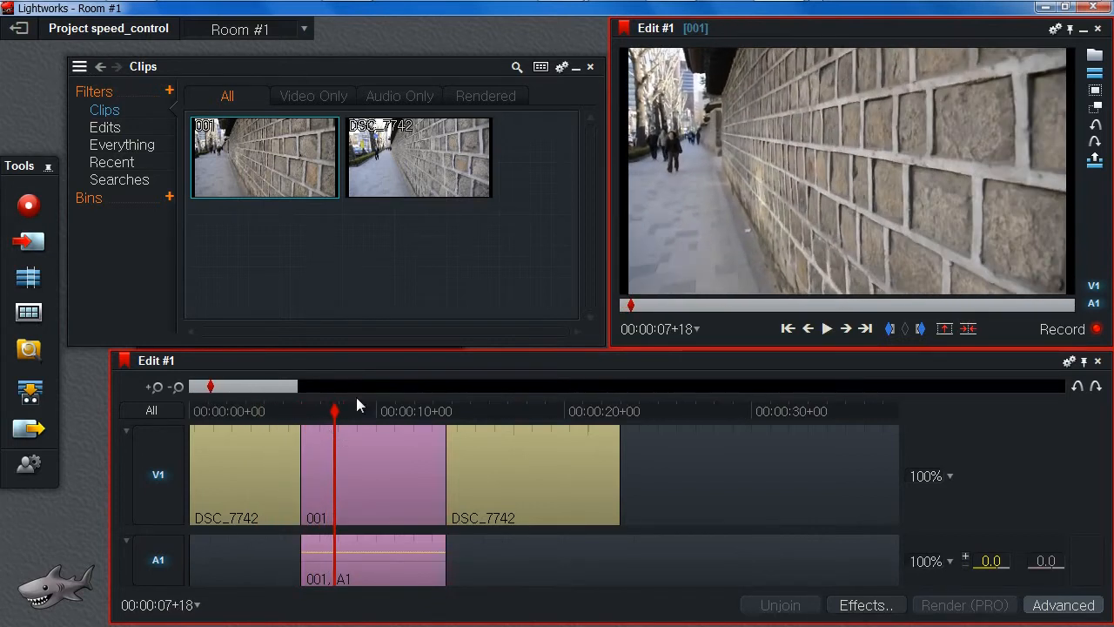
left_click_drag(276, 411, 380, 459)
key("space")
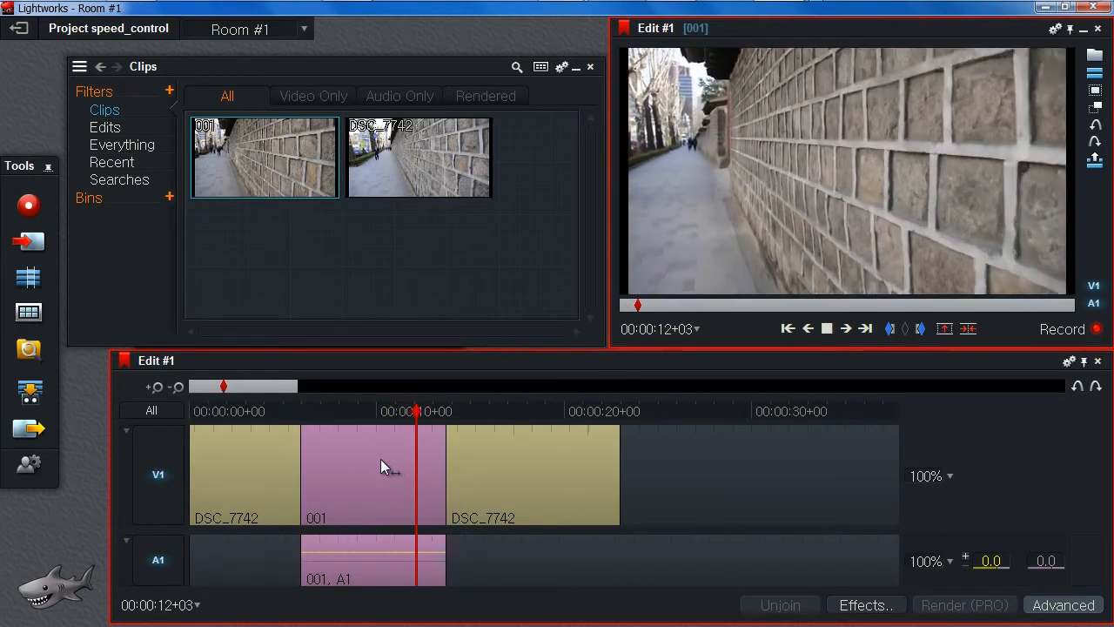
key("space")
left_click(318, 421)
left_click_drag(319, 420, 384, 436)
key("space")
key("space")
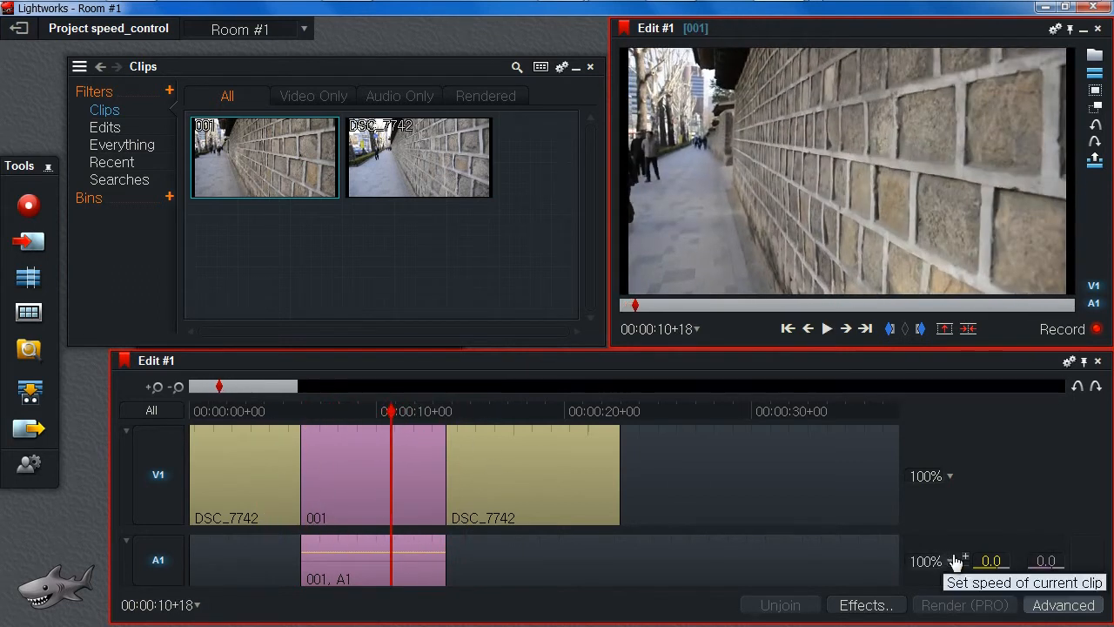
Position the playhead at about 00:00:09+21 in the 001 clip and set its video speed to 400%
left_click(315, 422)
left_click_drag(311, 428, 406, 495)
left_click_drag(377, 429, 375, 409)
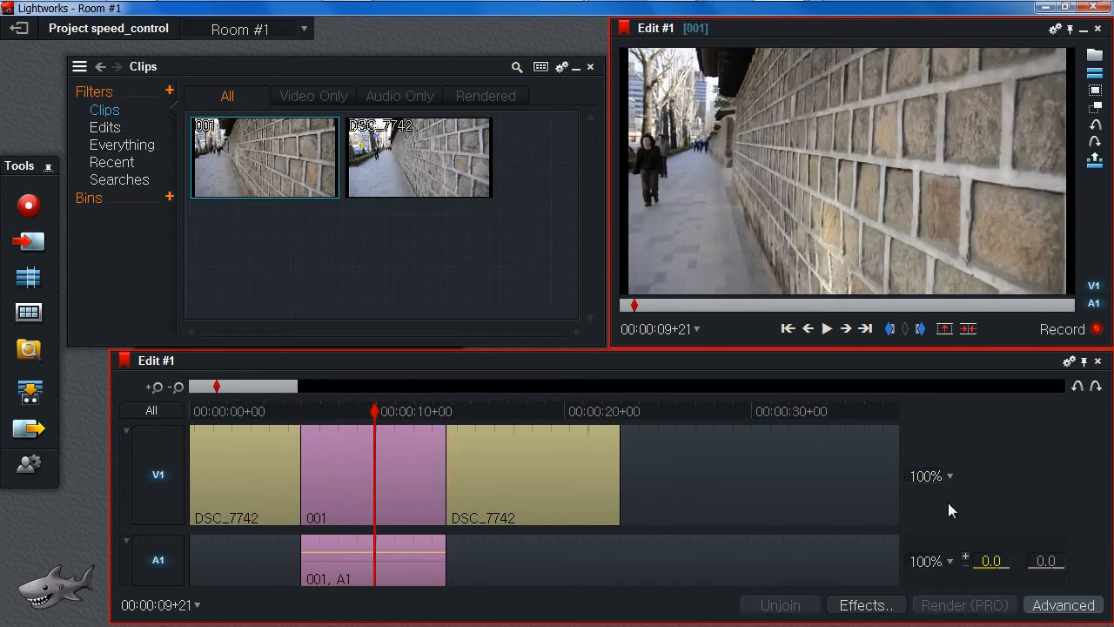
left_click(942, 476)
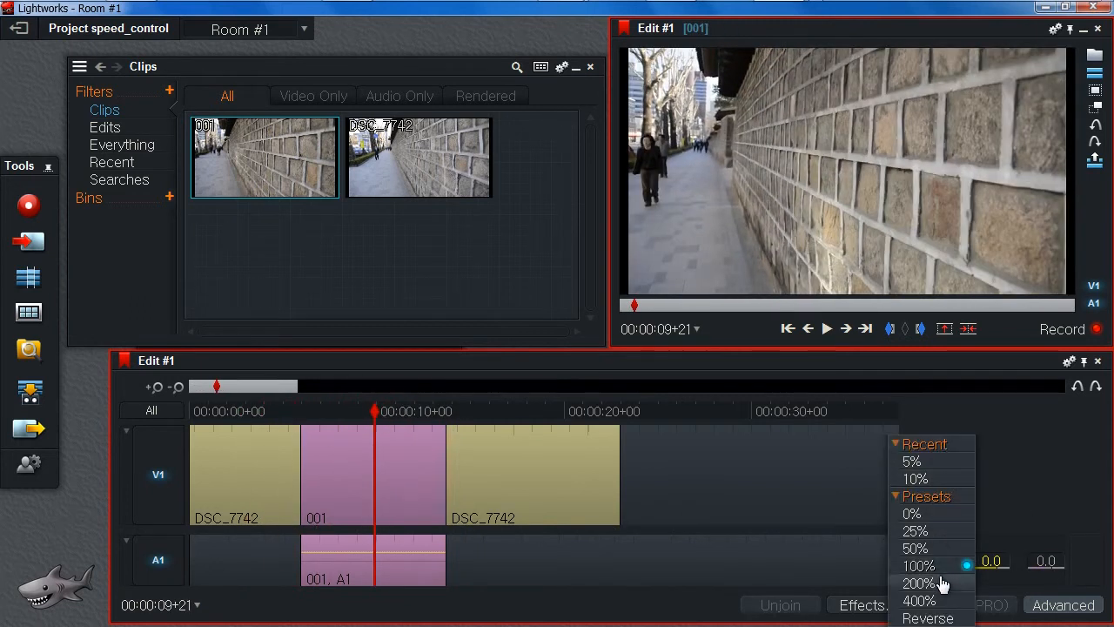
left_click(938, 602)
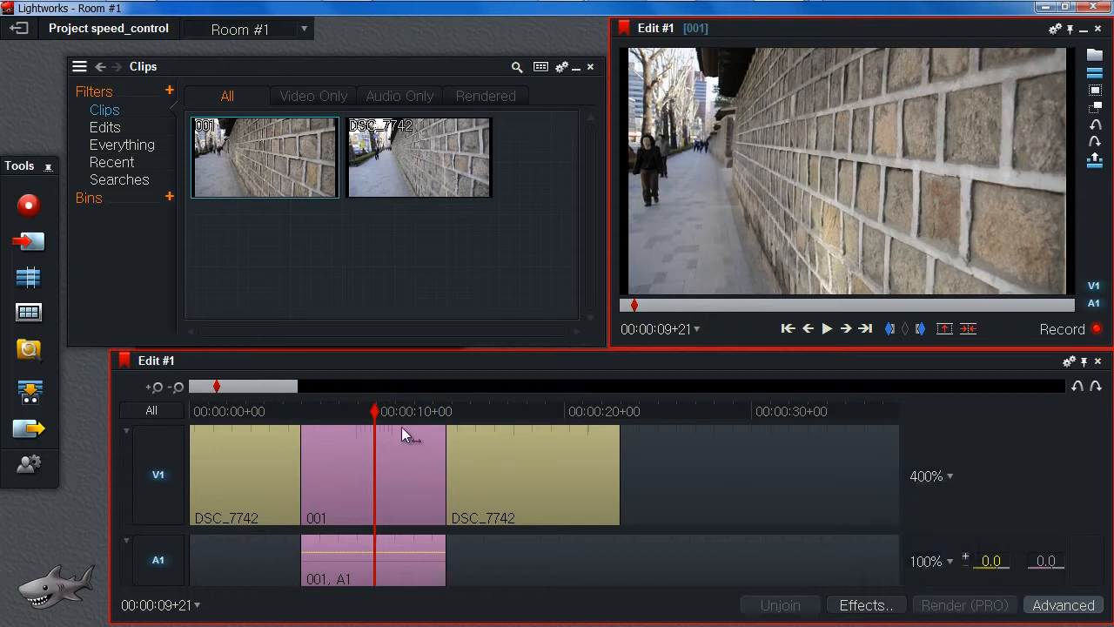
Play from the first DSC_7742 piece and within the 001 clip, and scrub through the first half of 001 to check the speed change
left_click_drag(375, 414, 287, 447)
key("space")
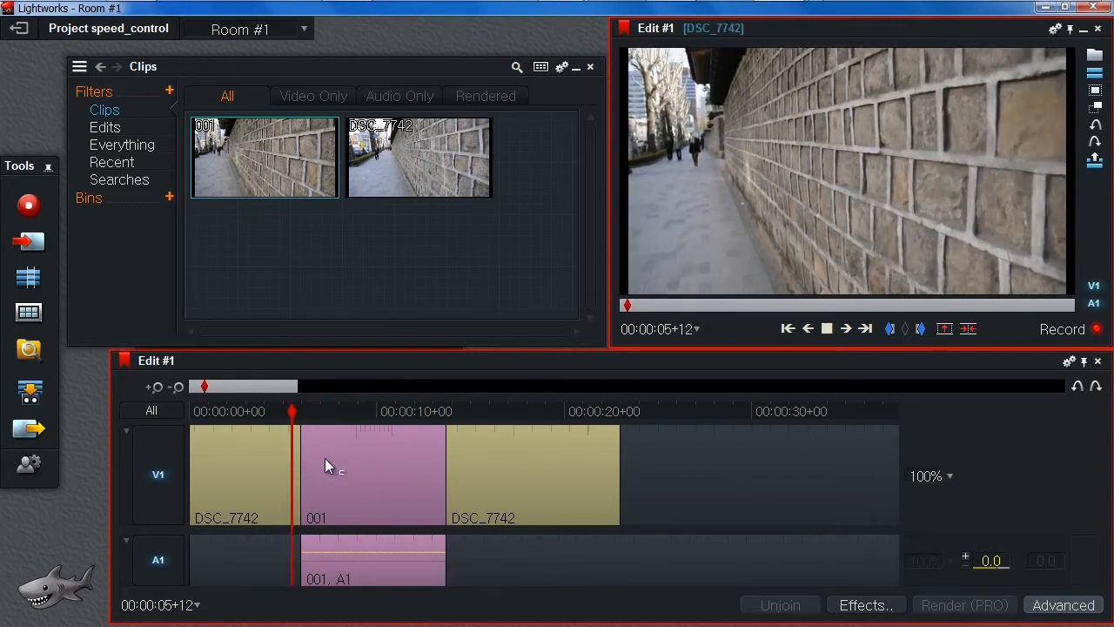
left_click(361, 410)
key("space")
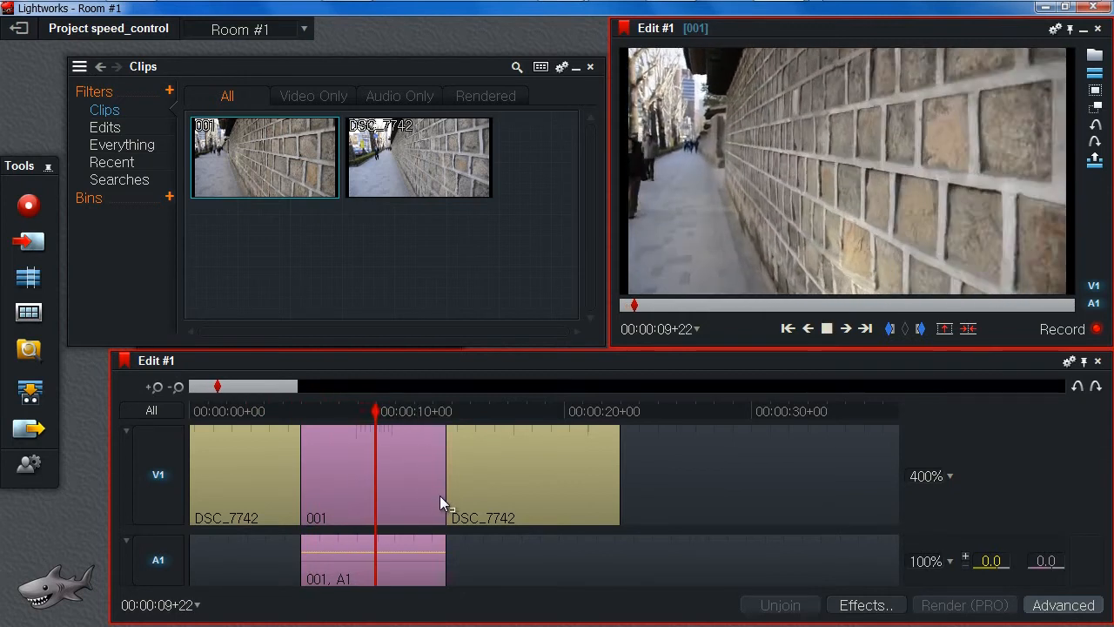
left_click(355, 410)
mouse_move(352, 405)
left_mouse_down()
mouse_move(323, 415)
mouse_move(335, 414)
left_mouse_up()
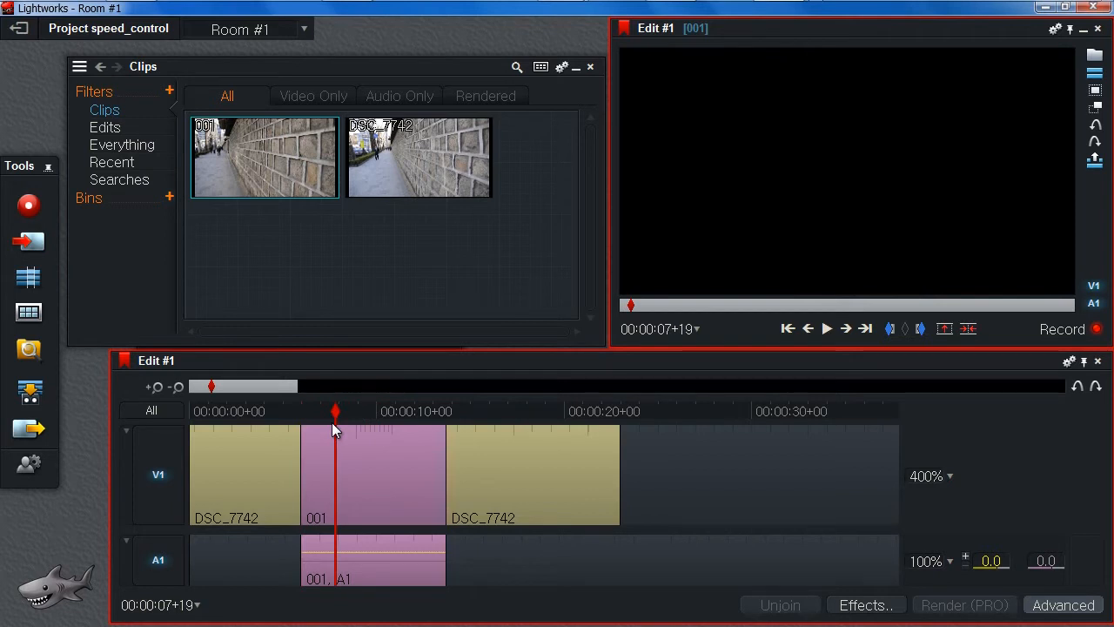
left_click_drag(344, 411, 330, 409)
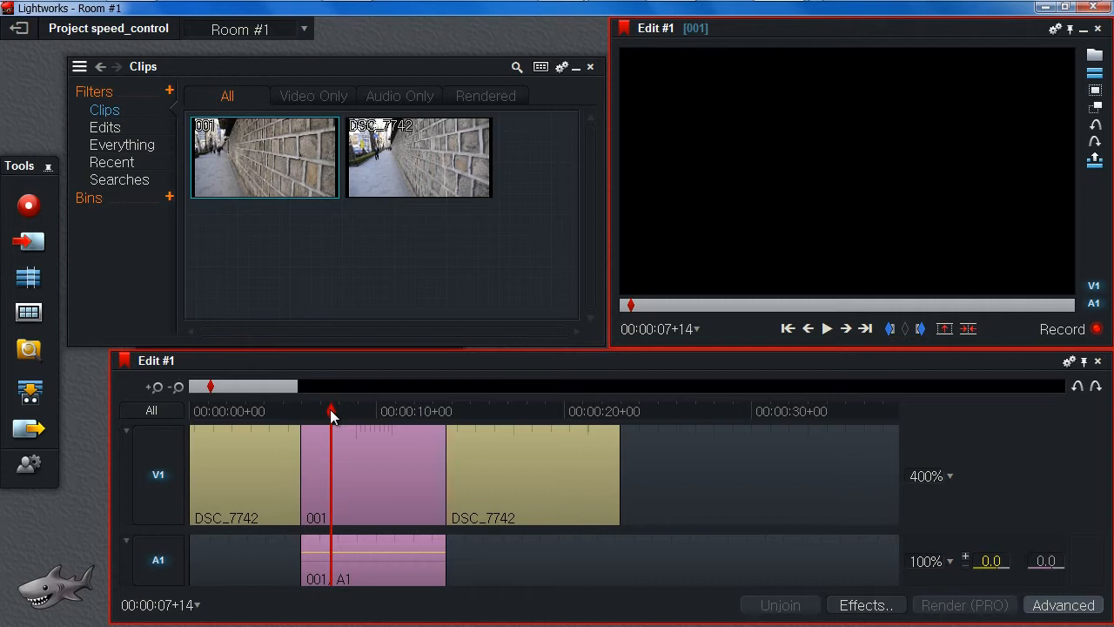
Scrub and step frame by frame through the sped-up 001 clip around 00:00:08+20 to locate the boundary between black and picture
left_click_drag(330, 409, 365, 445)
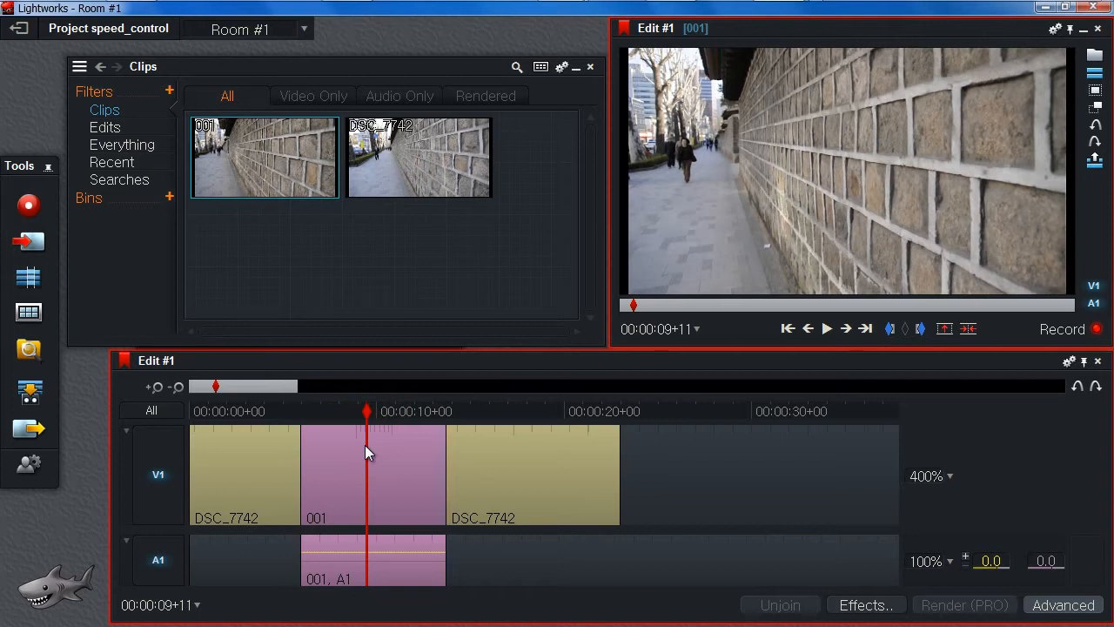
left_click_drag(368, 412, 322, 418)
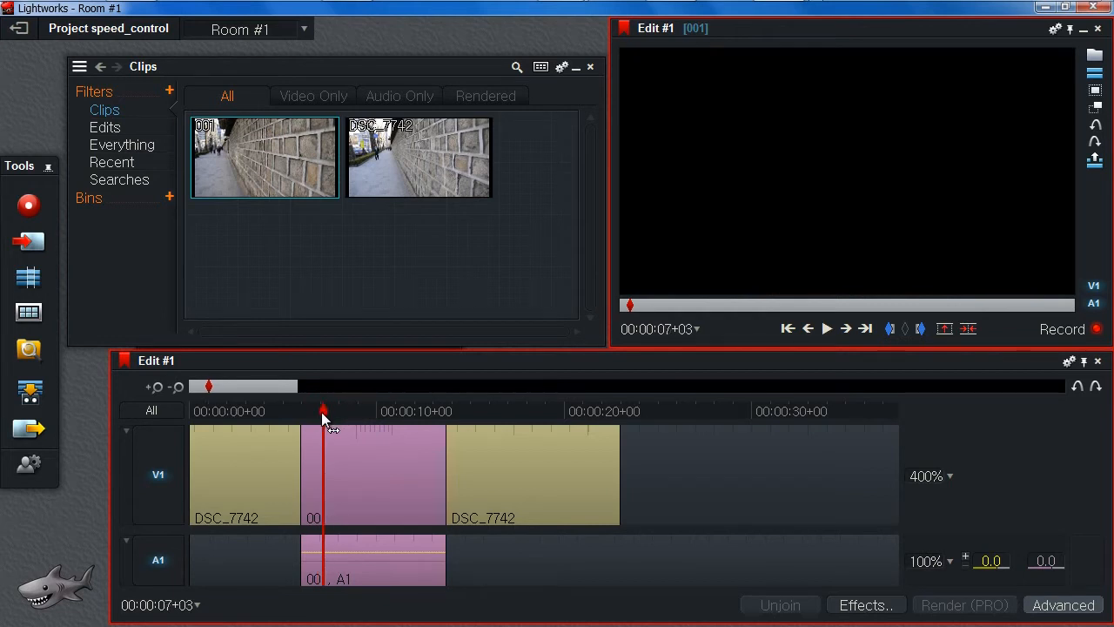
left_click_drag(322, 413, 353, 431)
key("Right")
key("Right")
key("Right")
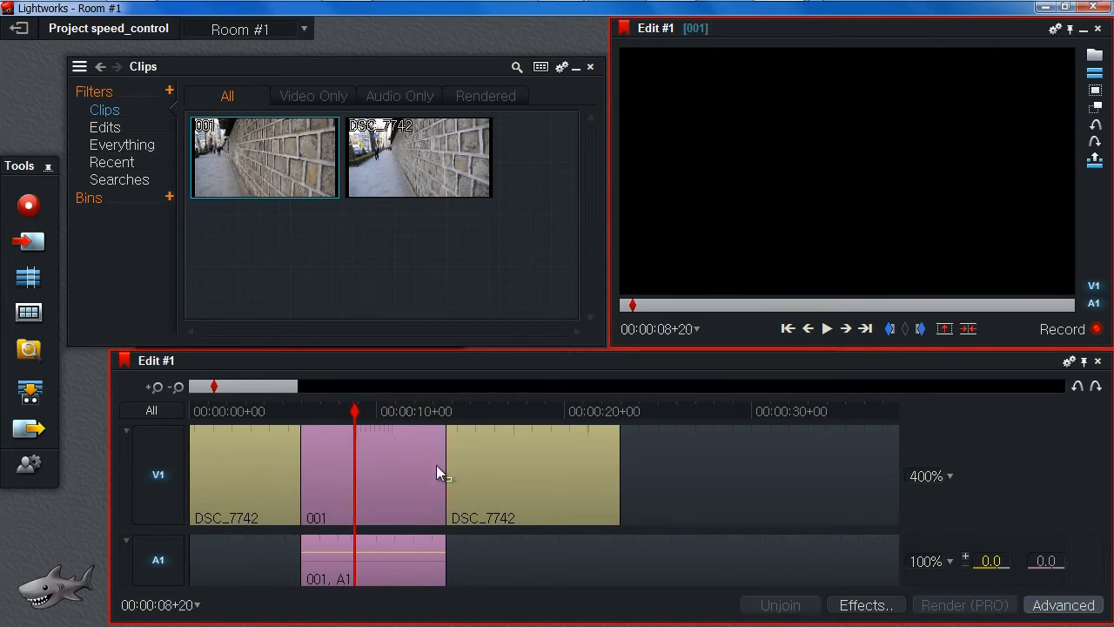
key("Left")
key("Left")
key("Right")
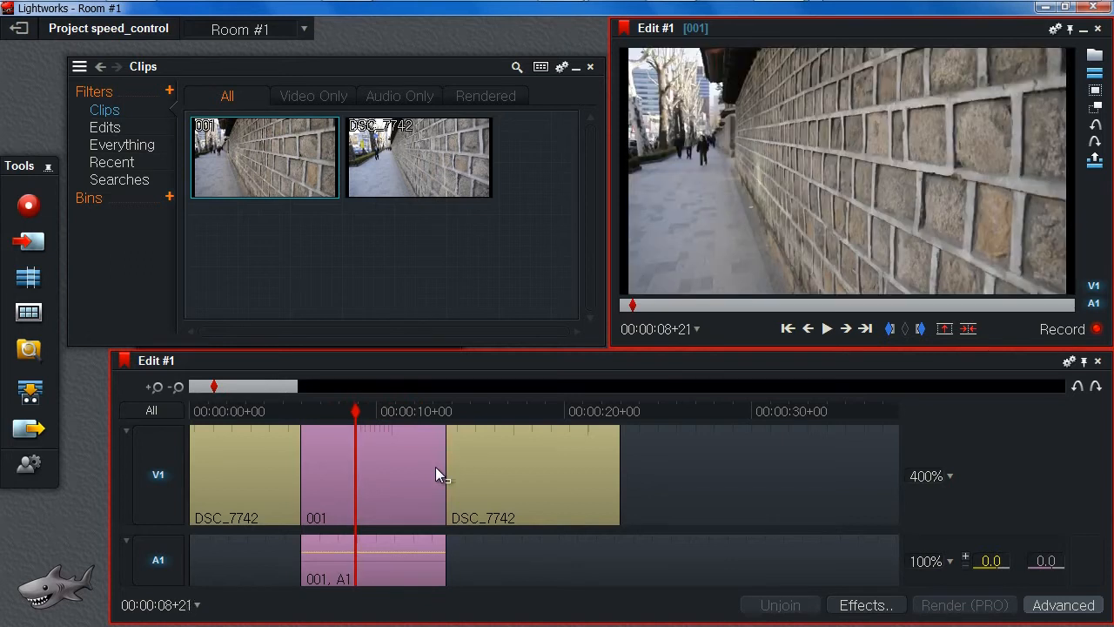
key("Left")
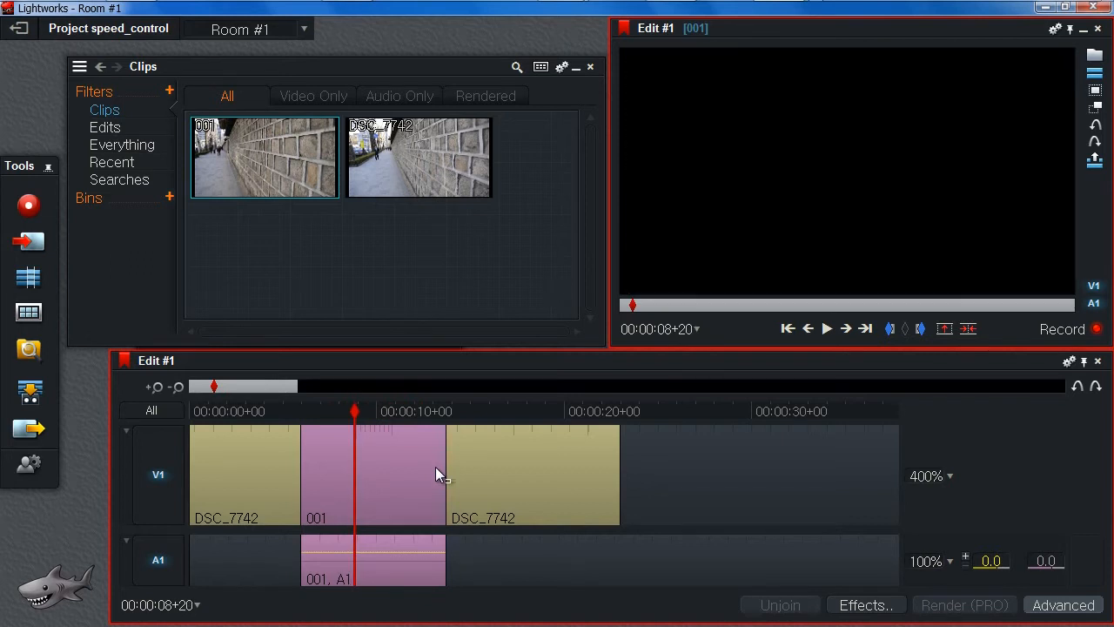
key("Left")
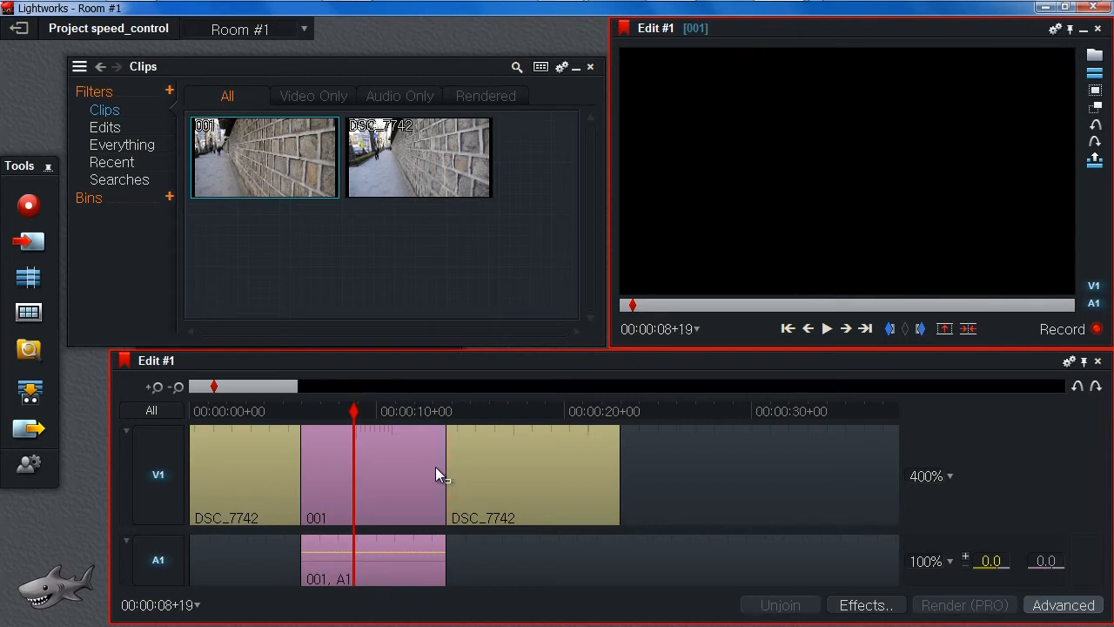
key("Right")
key("Left")
key("Right")
key("Left")
key("Right")
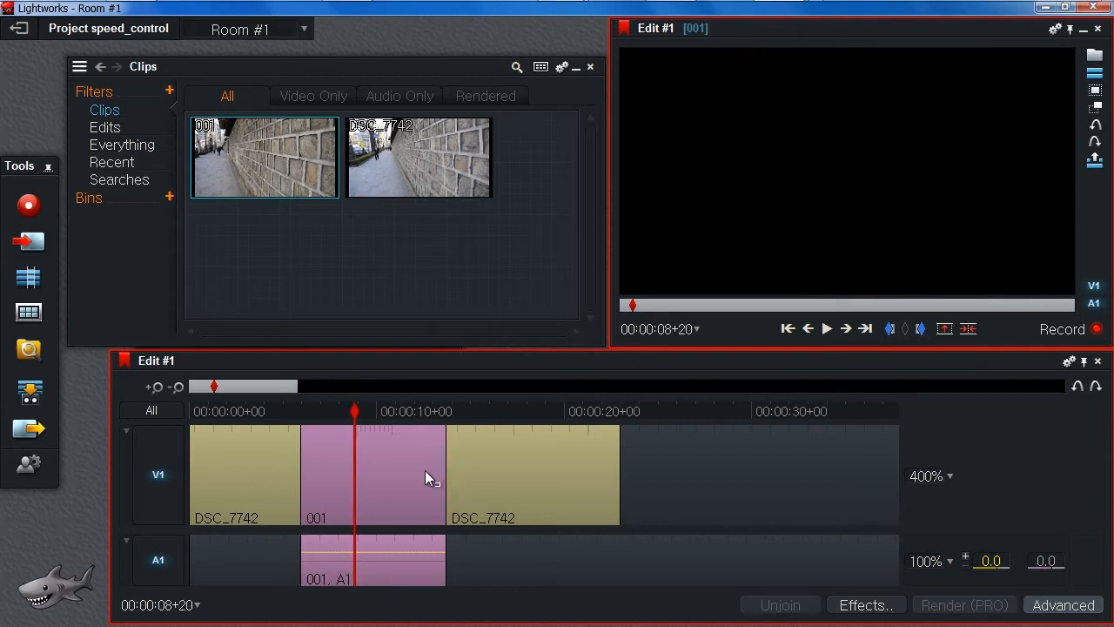
key("Right")
key("Left")
key("Right")
key("Left")
key("Right")
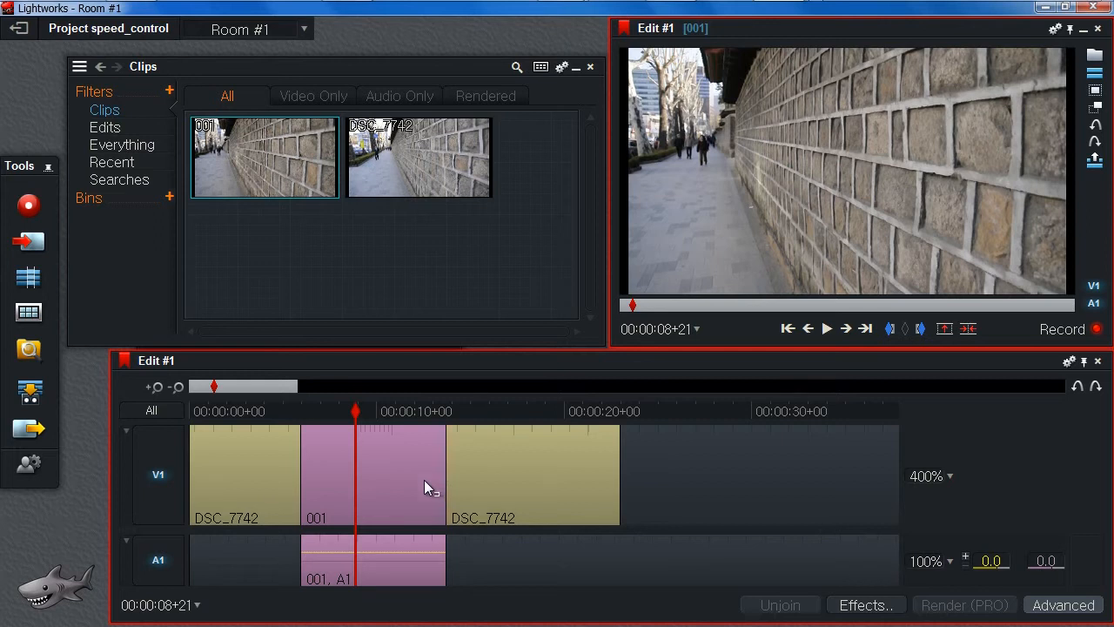
key("Left")
key("Right")
Mark the black section of 001 from about 00:00:08+21 back to the clip's start and delete it, closing the gap
key("i")
key("a")
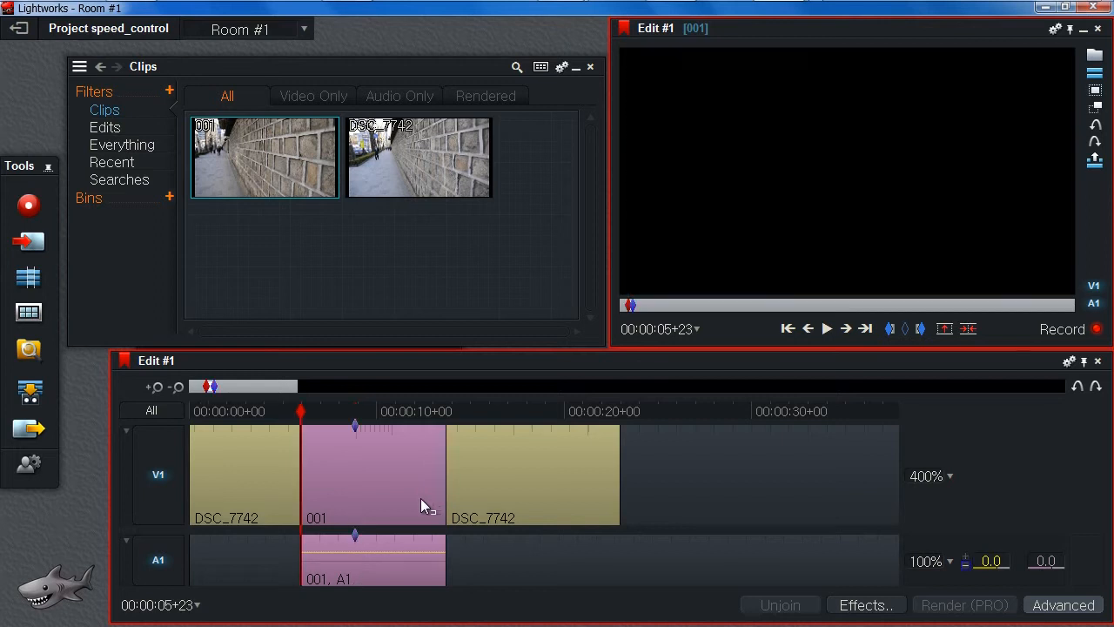
key("i")
key("Delete")
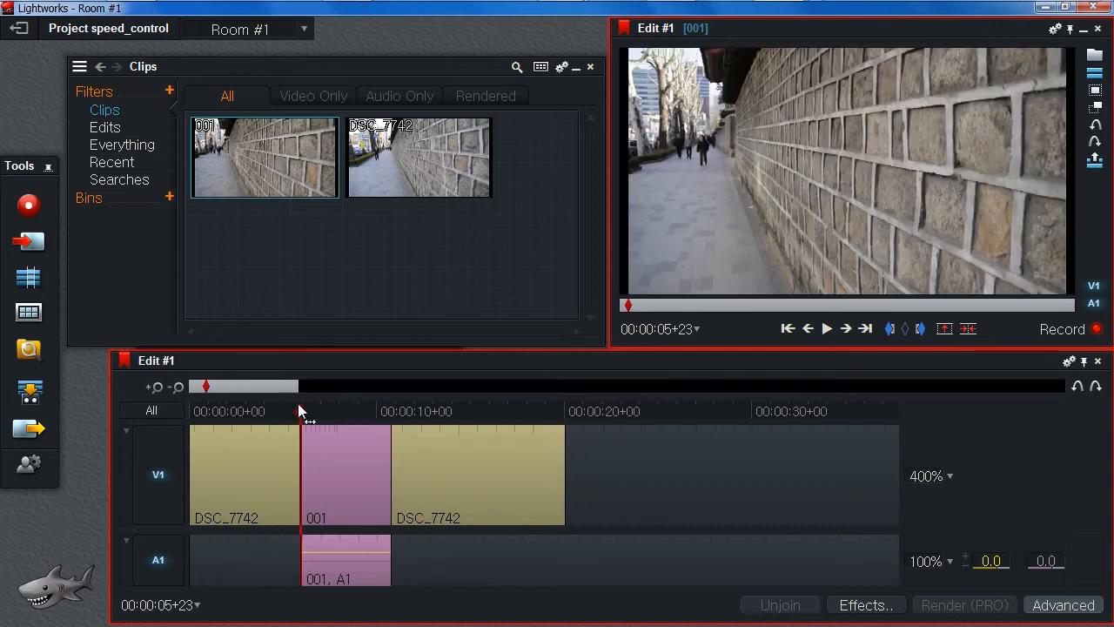
Find the last picture frame of 001 near 00:00:07+21, mark from there to the clip's end and delete that section, closing the gap
left_click_drag(298, 403, 350, 419)
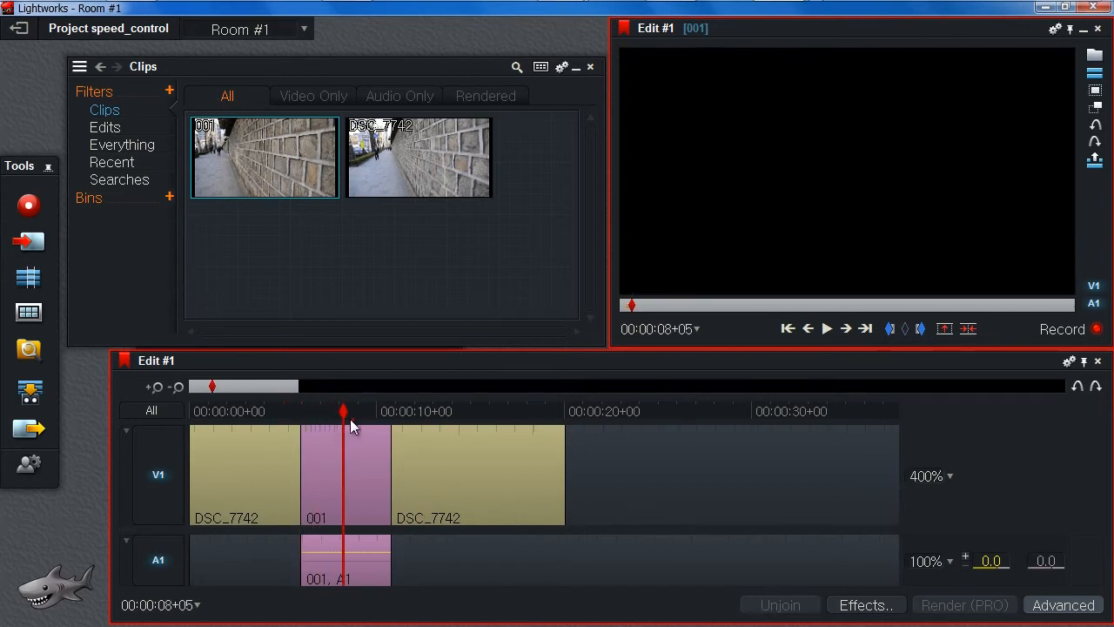
key("Left")
key("Left")
key("Left")
key("Left")
key("Left")
key("Left")
key("Left")
key("Left")
key("Left")
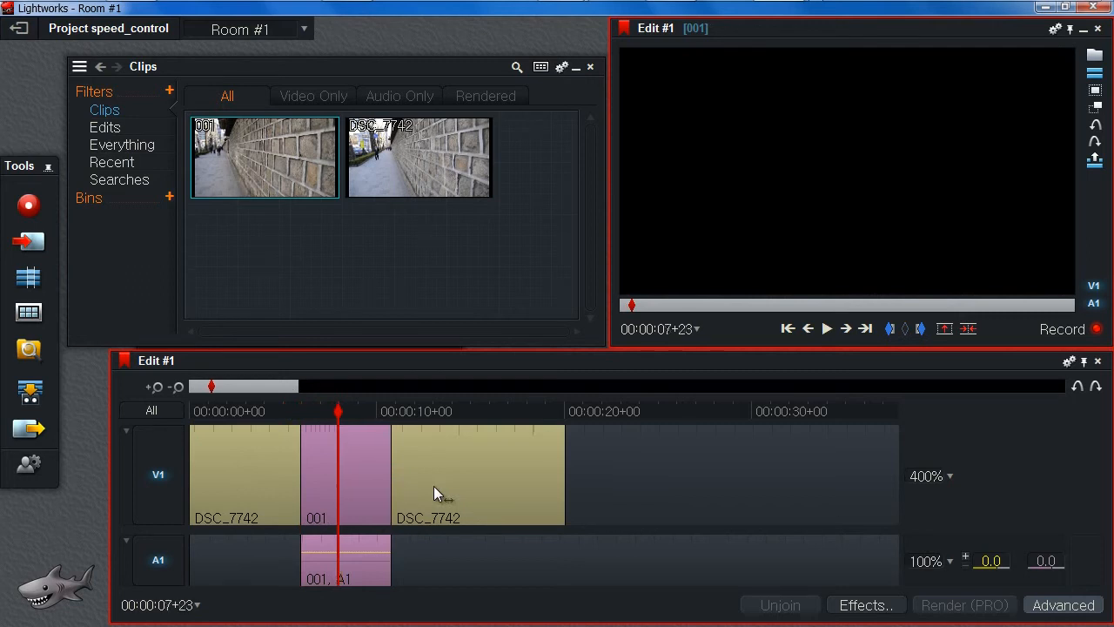
key("Left")
key("Right")
key("Right")
key("Left")
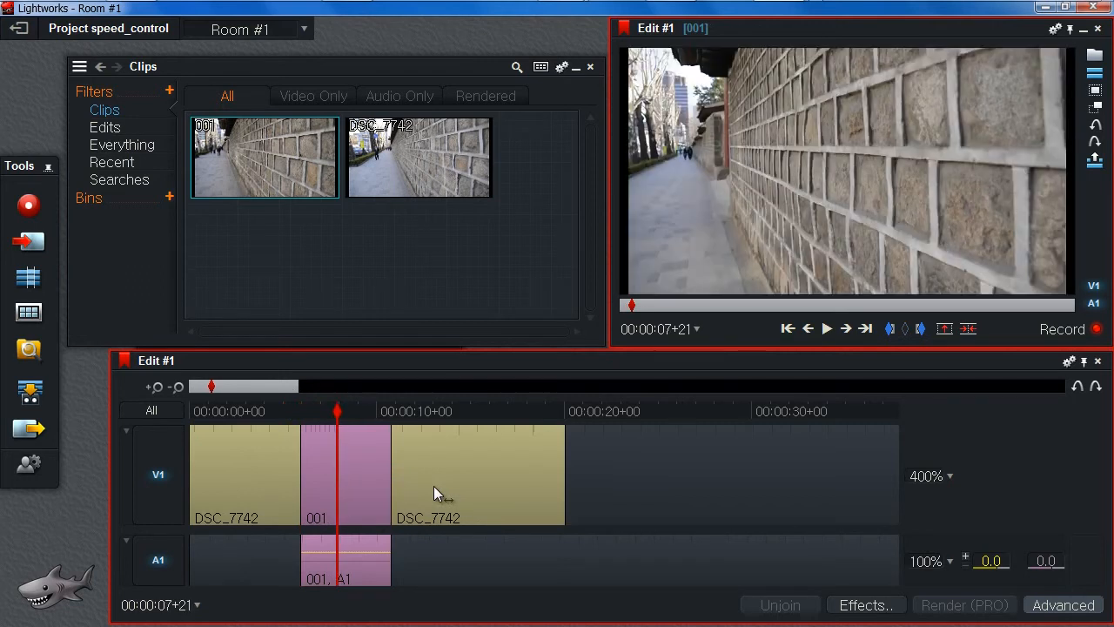
key("i")
key("s")
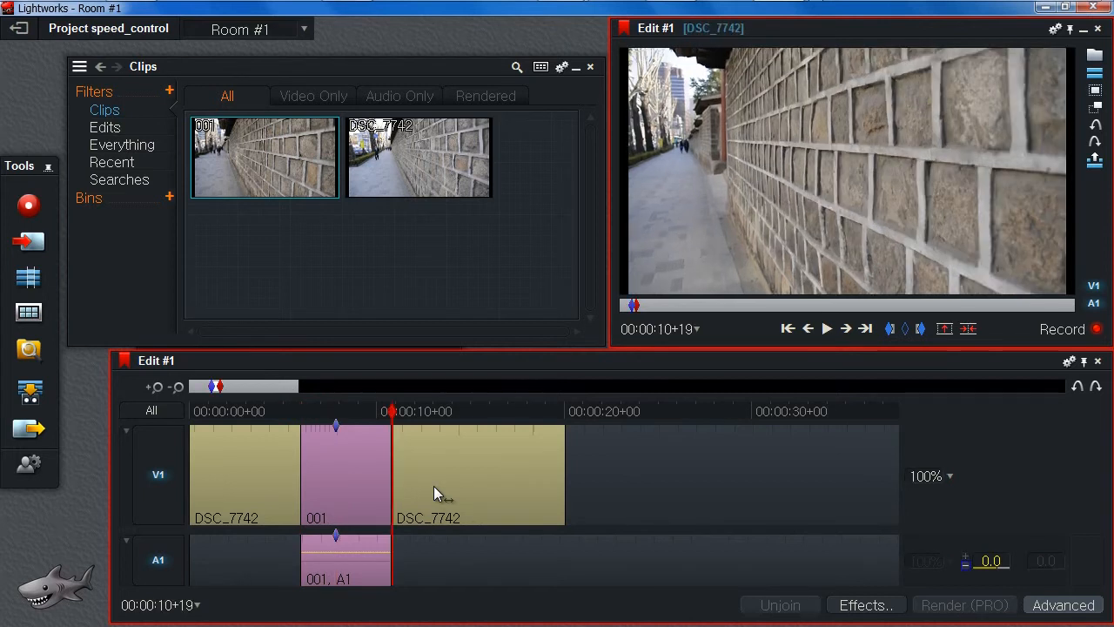
key("o")
key("Delete")
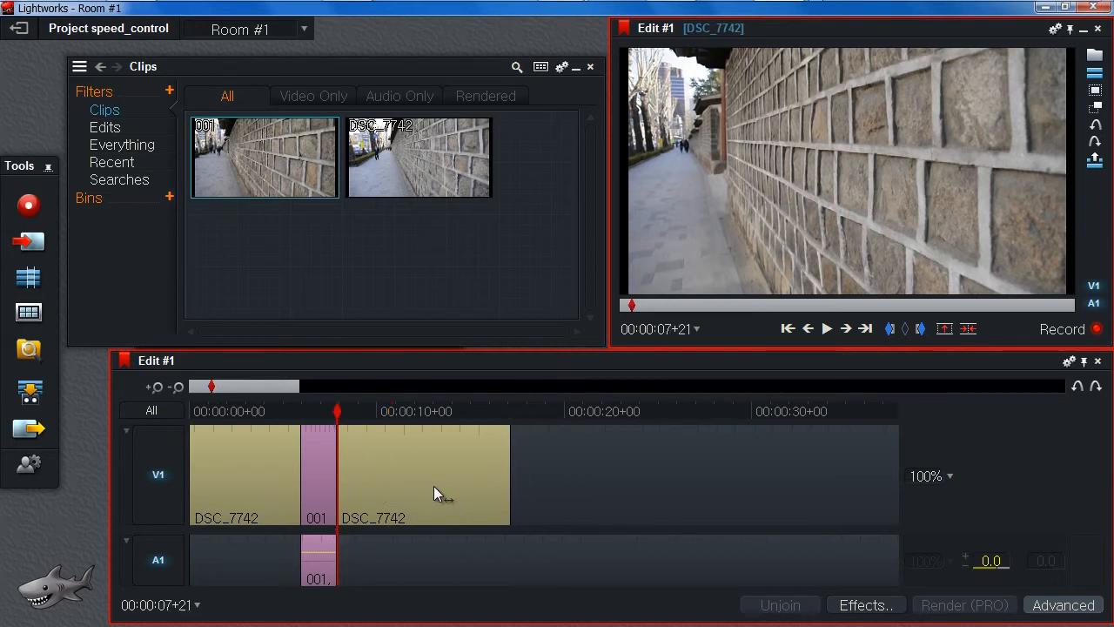
Play several times from the first DSC_7742 piece through the shortened 001 clip into the following piece to check the speed-up
left_click(292, 411)
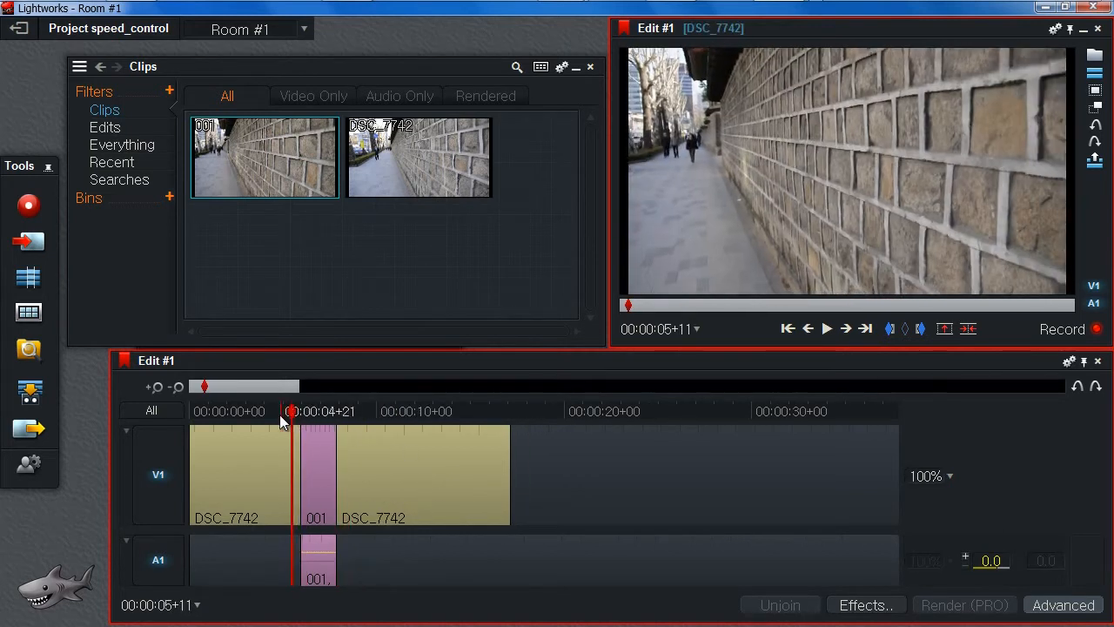
key("space")
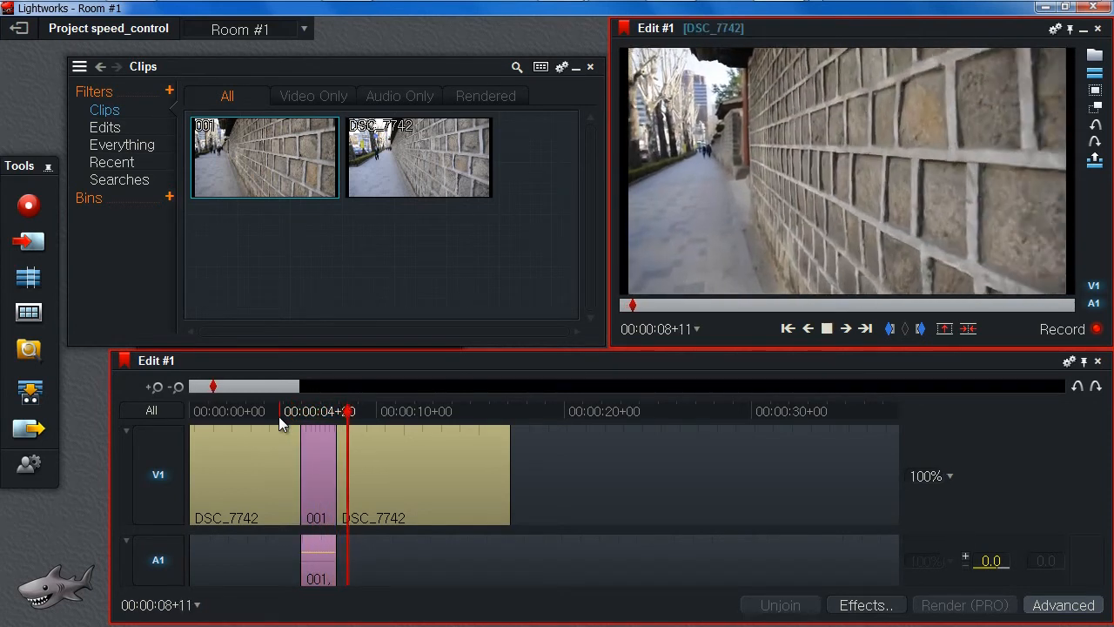
left_click(353, 411)
left_click(263, 414)
key("space")
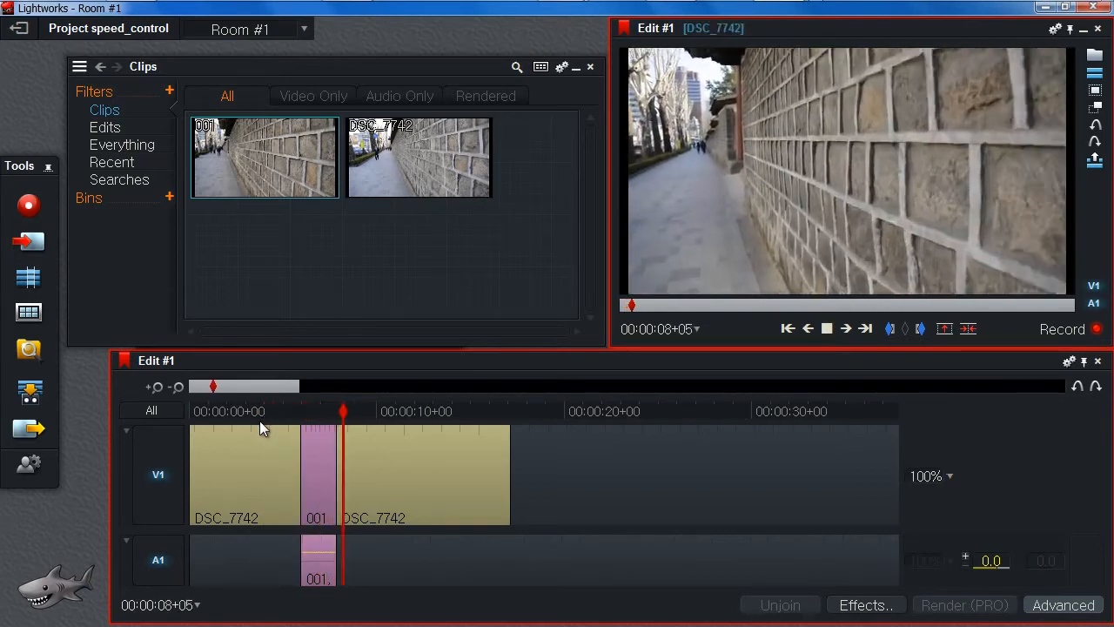
key("space")
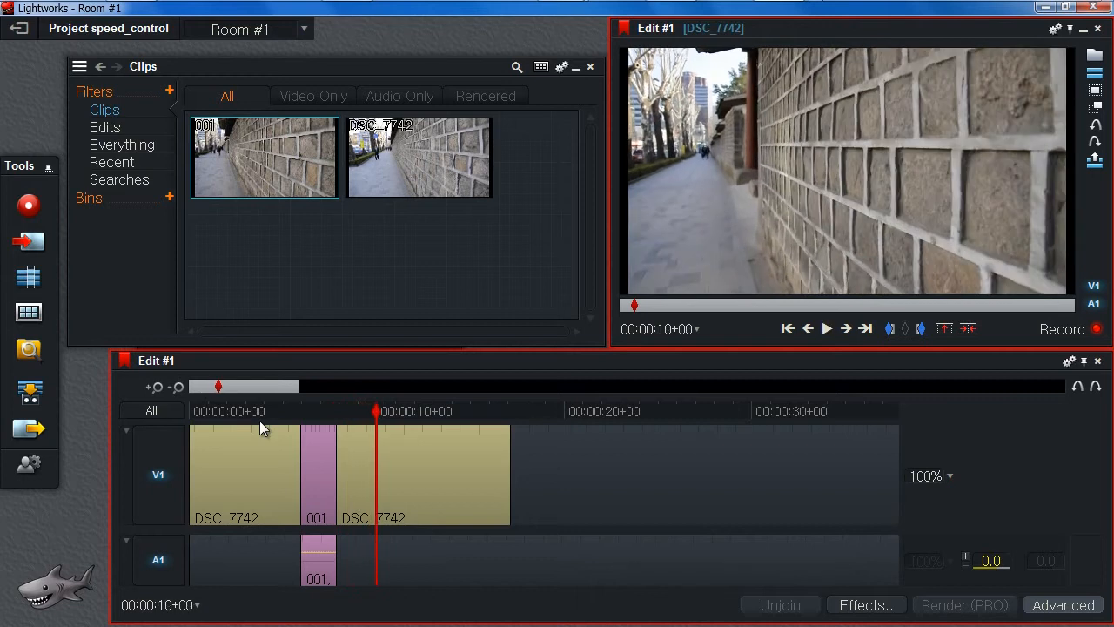
mouse_move(260, 420)
left_mouse_down()
mouse_move(278, 412)
mouse_move(253, 411)
left_mouse_up()
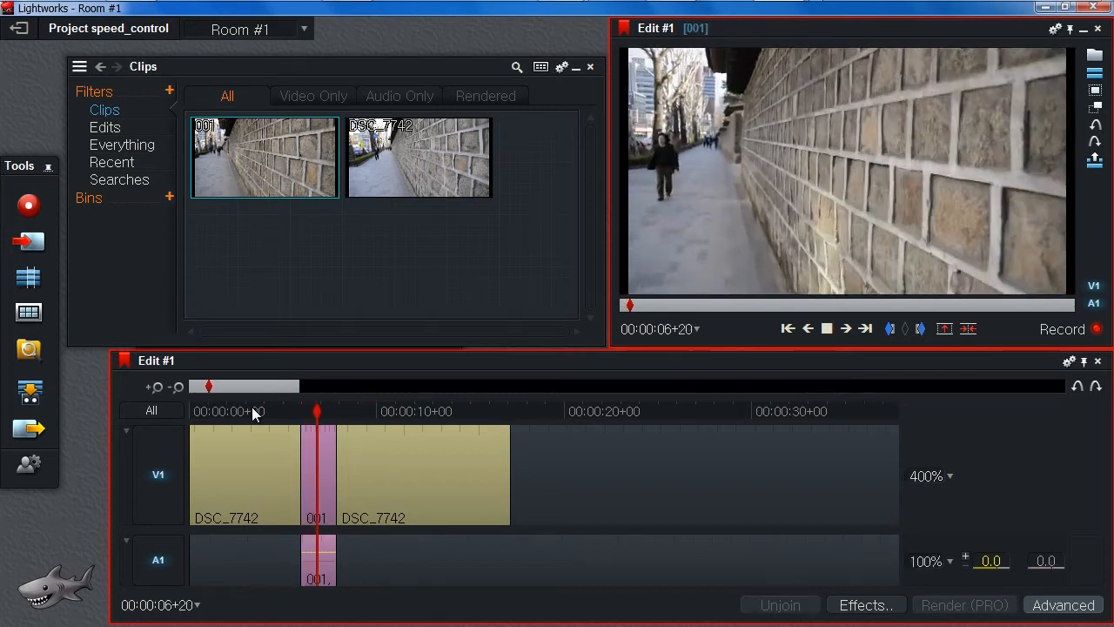
key("space")
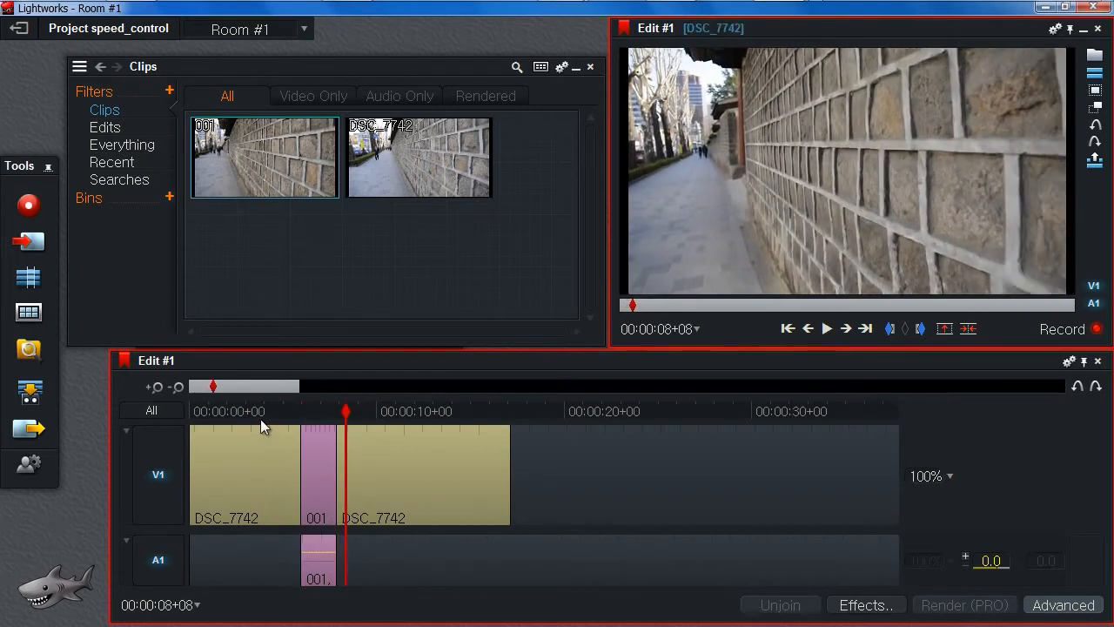
Undo both section deletions and the 400% speed change on the 001 clip
key("ctrl+z")
key("ctrl+z")
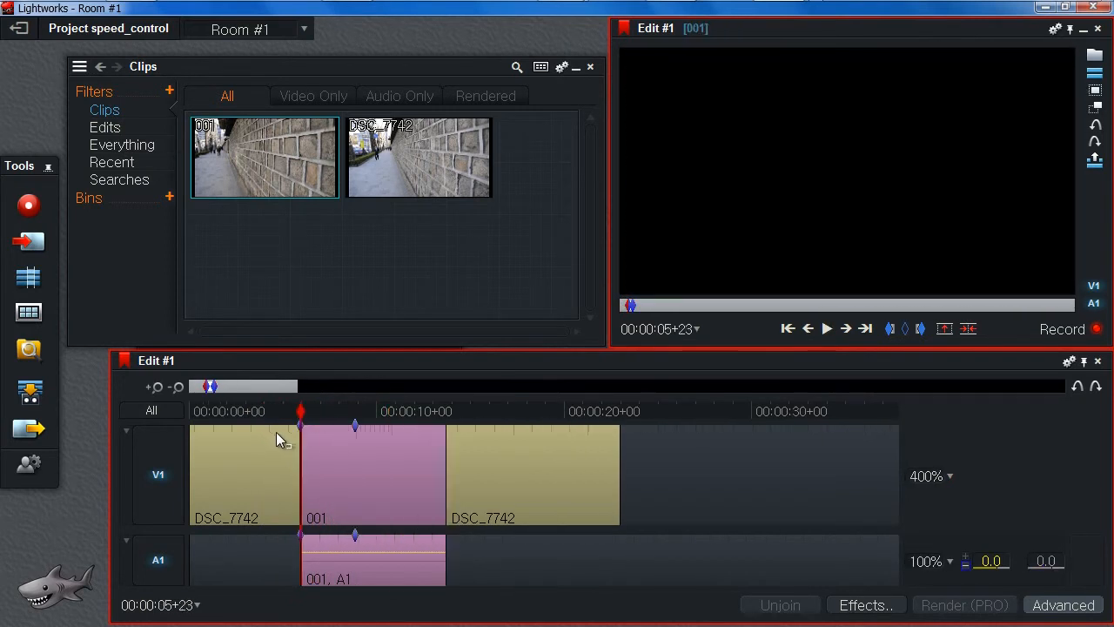
key("ctrl+z")
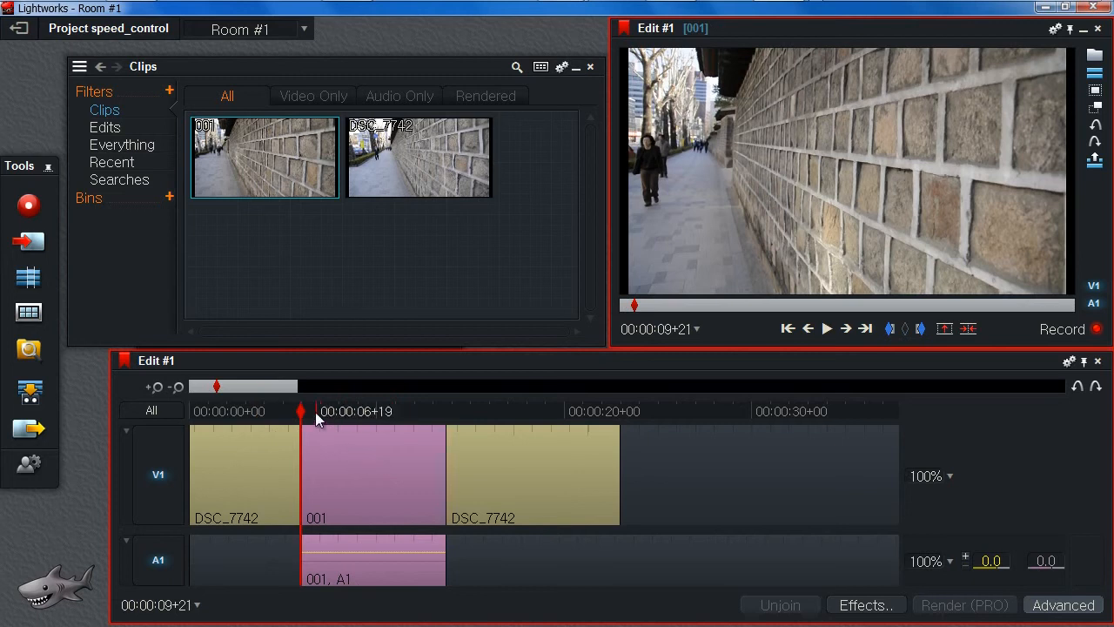
Position the playhead at about 00:00:09+01 in 001, set its video speed to 50%, and play part of the clip
mouse_move(369, 416)
left_mouse_down()
mouse_move(340, 416)
mouse_move(356, 419)
left_mouse_up()
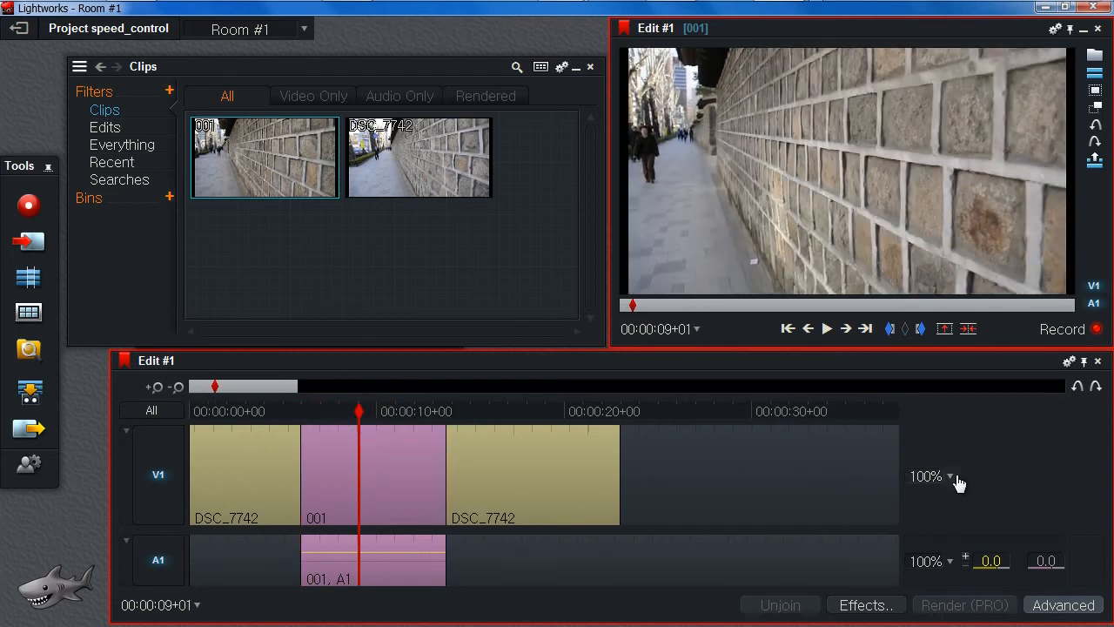
left_click(950, 476)
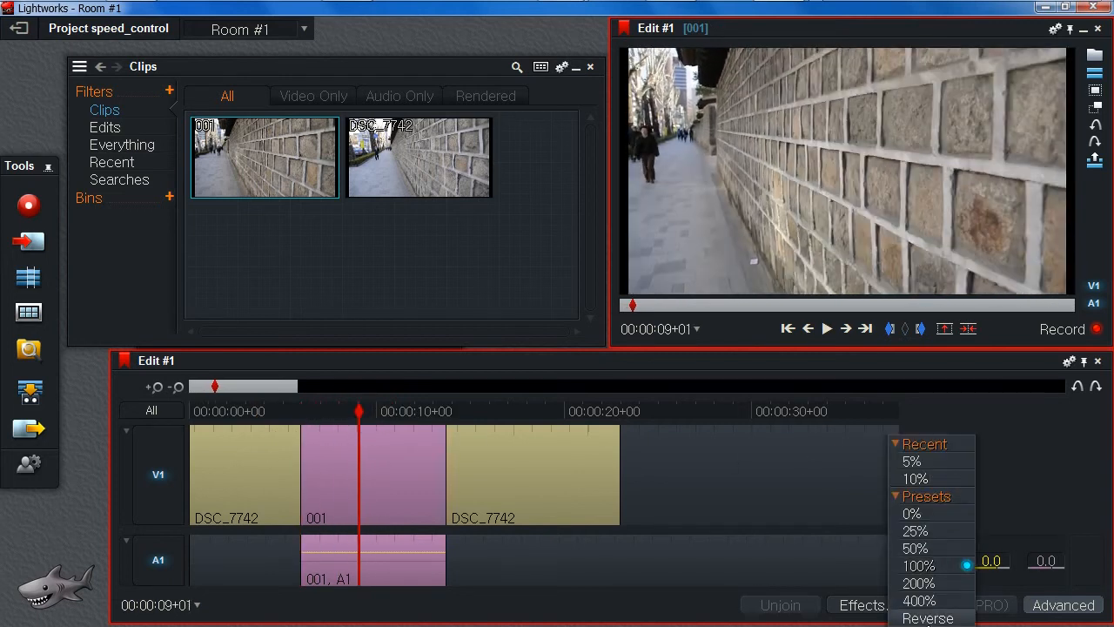
left_click(934, 554)
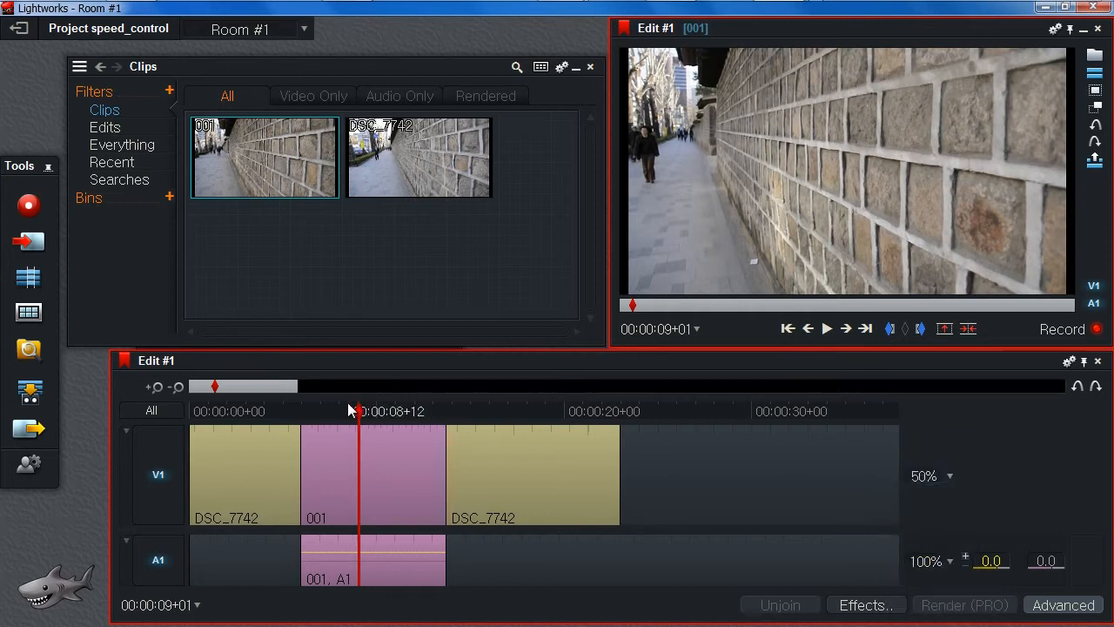
key("space")
key("space")
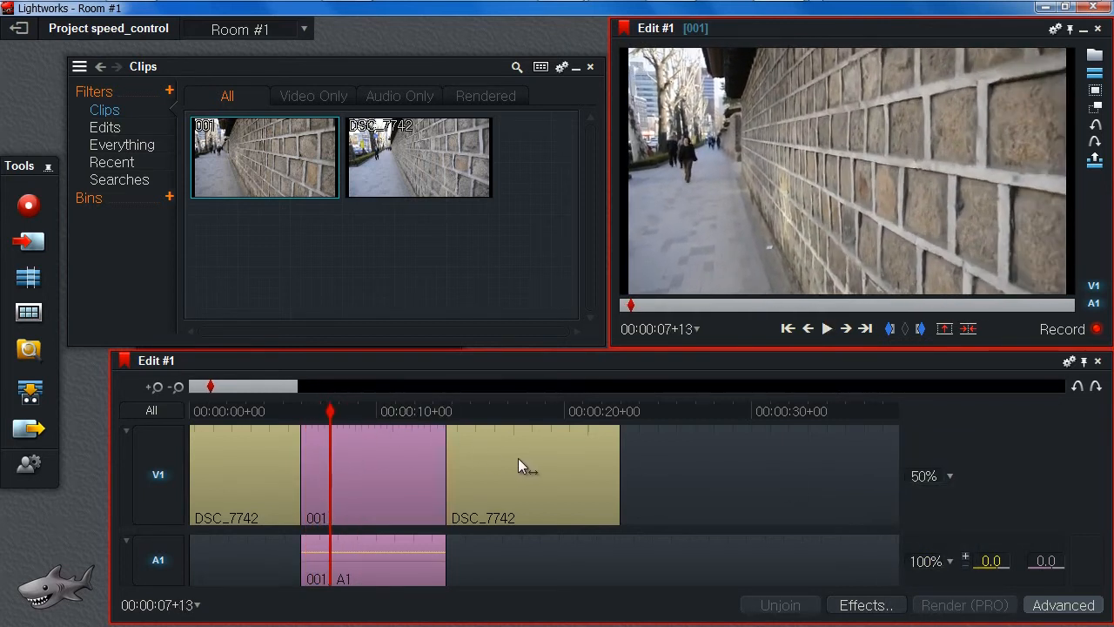
Move the last DSC_7742 piece to start at about 00:00:24+03, then try moving only the video of 001 and undo that move
left_click_drag(518, 457, 719, 461)
left_click_drag(362, 465, 459, 479)
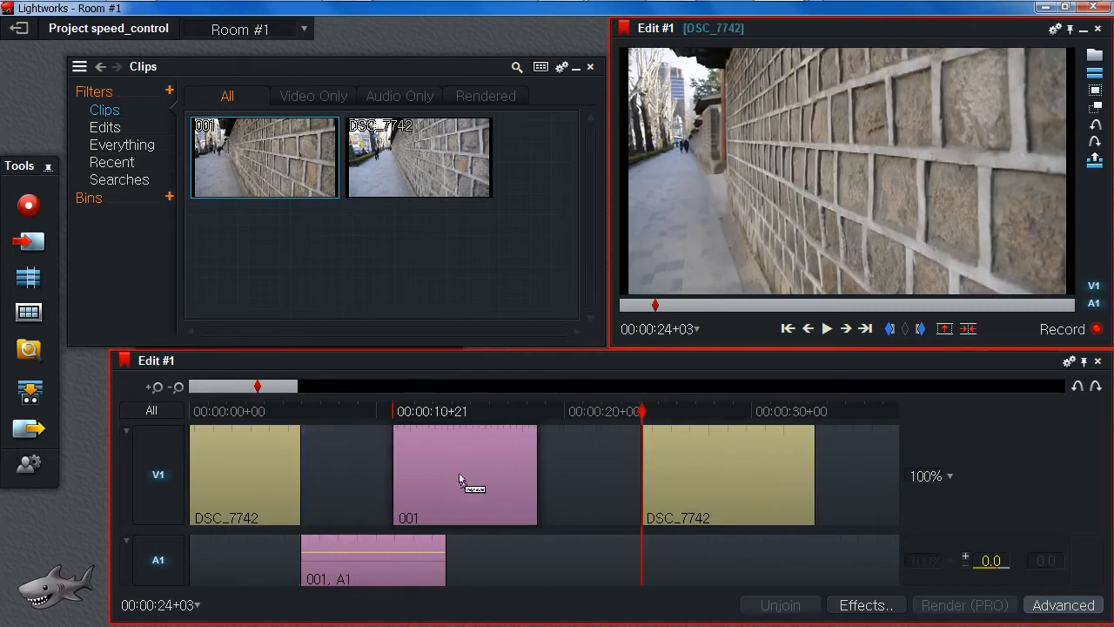
key("ctrl+z")
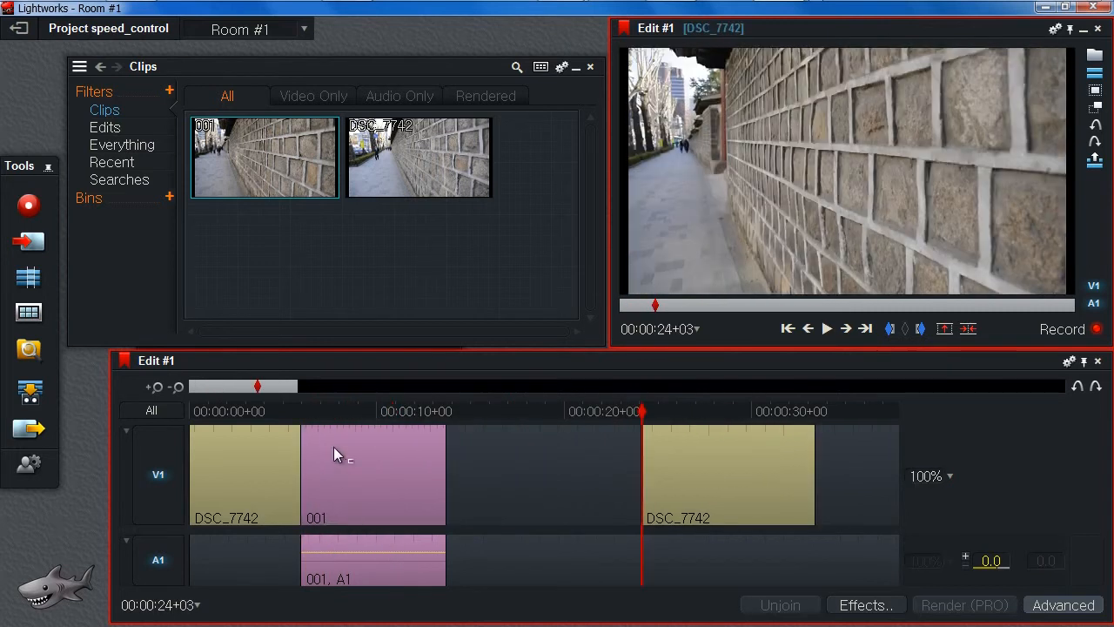
Mark the full 001 clip, move its video and audio together to start at about 00:00:11+21, and clear the marks
left_click_drag(300, 412, 318, 413)
key("a")
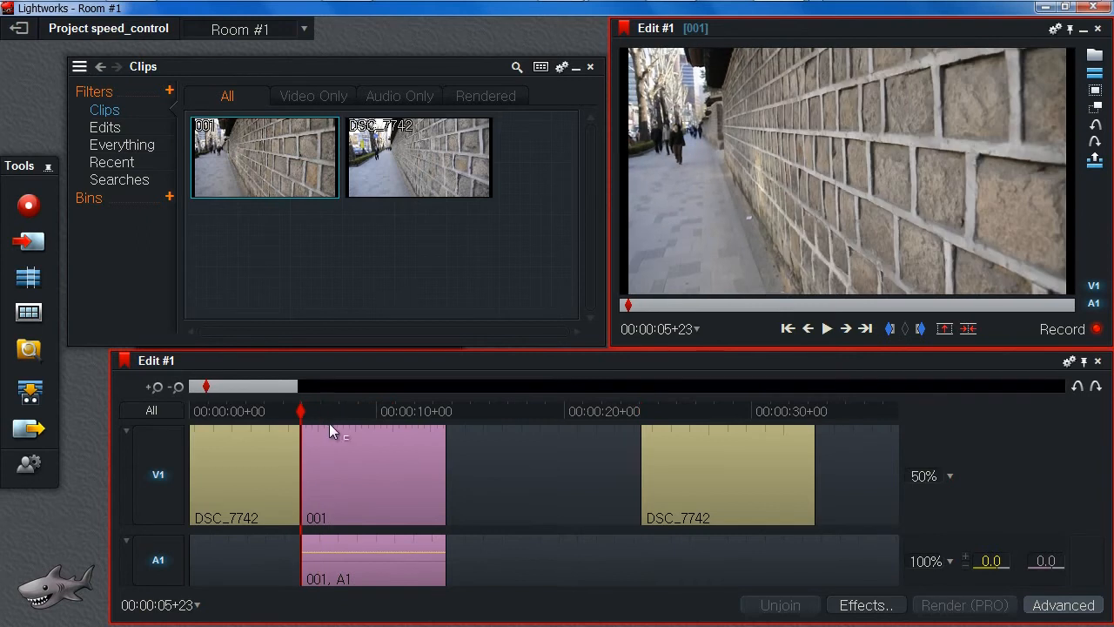
key("i")
key("s")
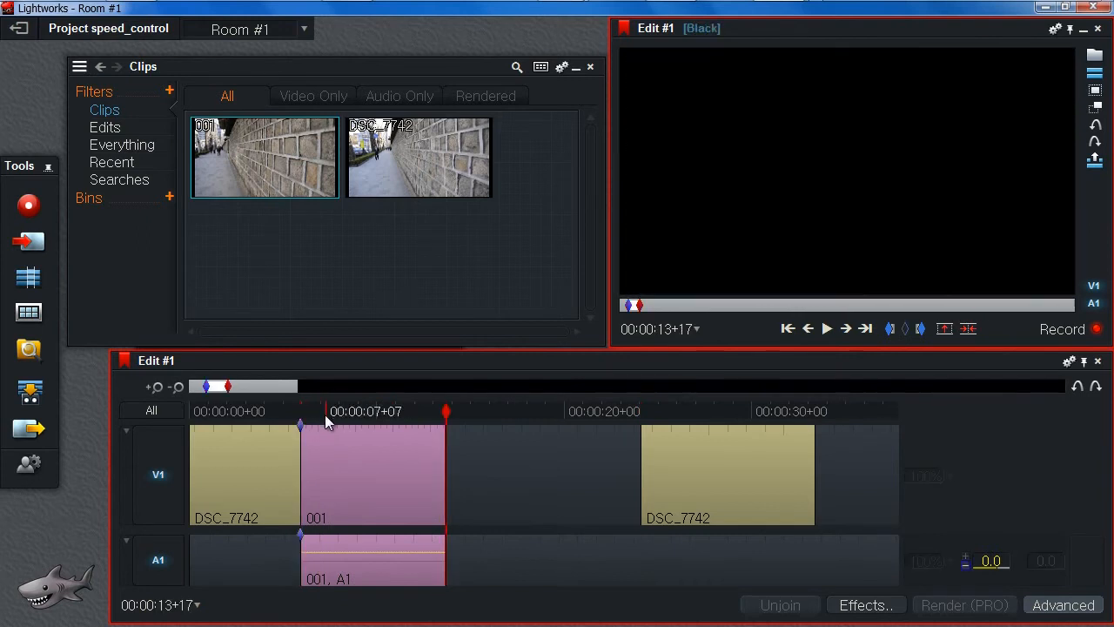
key("o")
left_click_drag(377, 478, 455, 484)
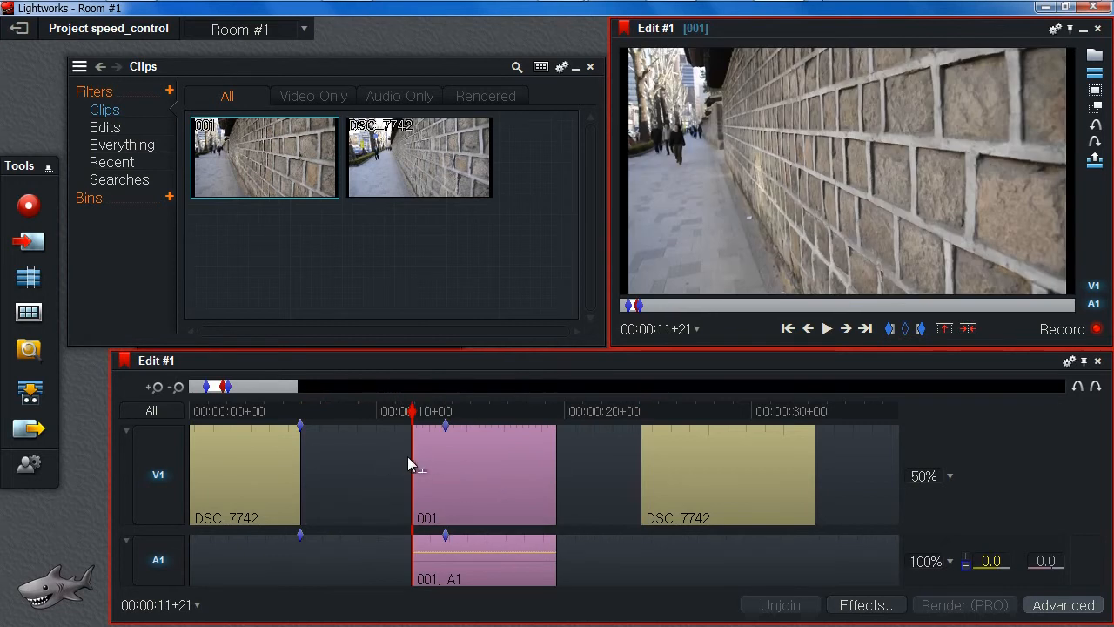
key("p")
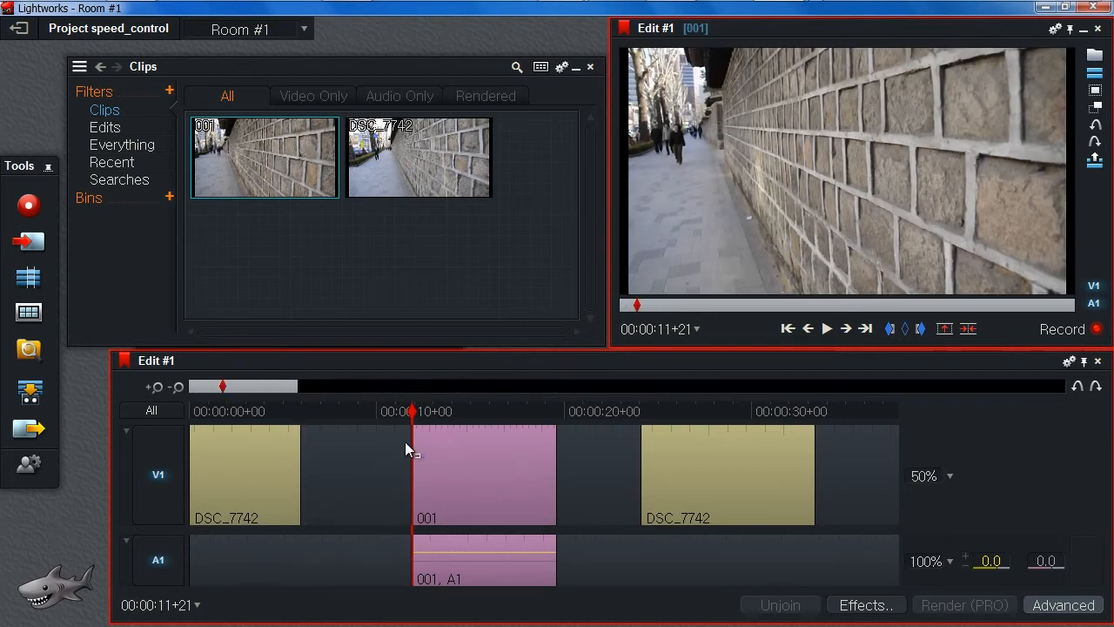
Extend the start of 001 back to about 00:00:07+19 and its end out to about 00:00:23+20
left_click_drag(412, 443, 335, 452)
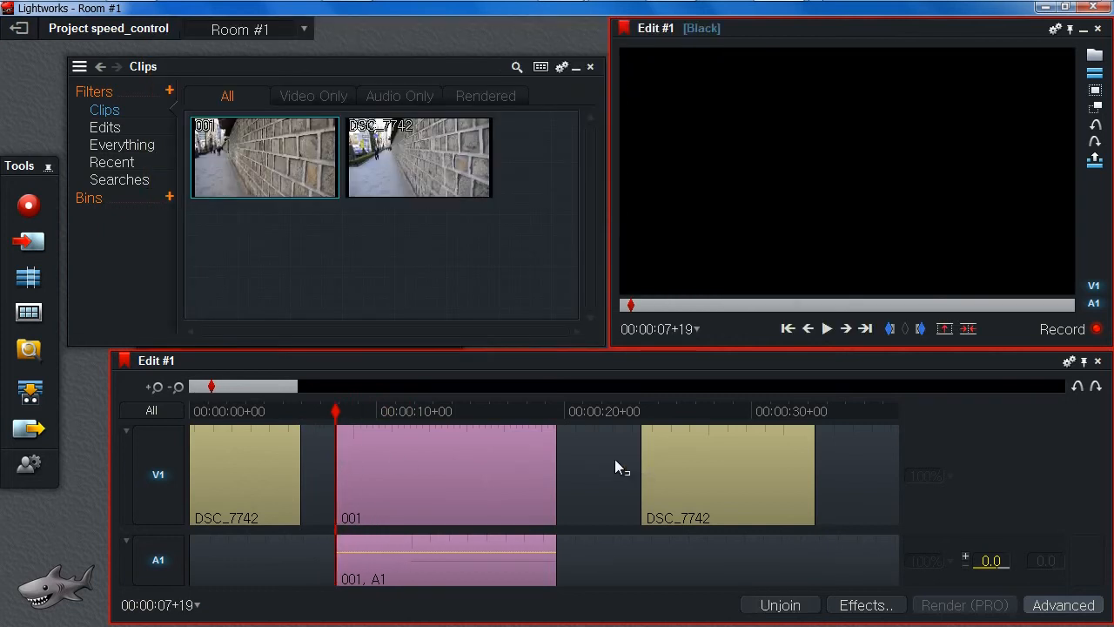
left_click_drag(556, 462, 639, 470)
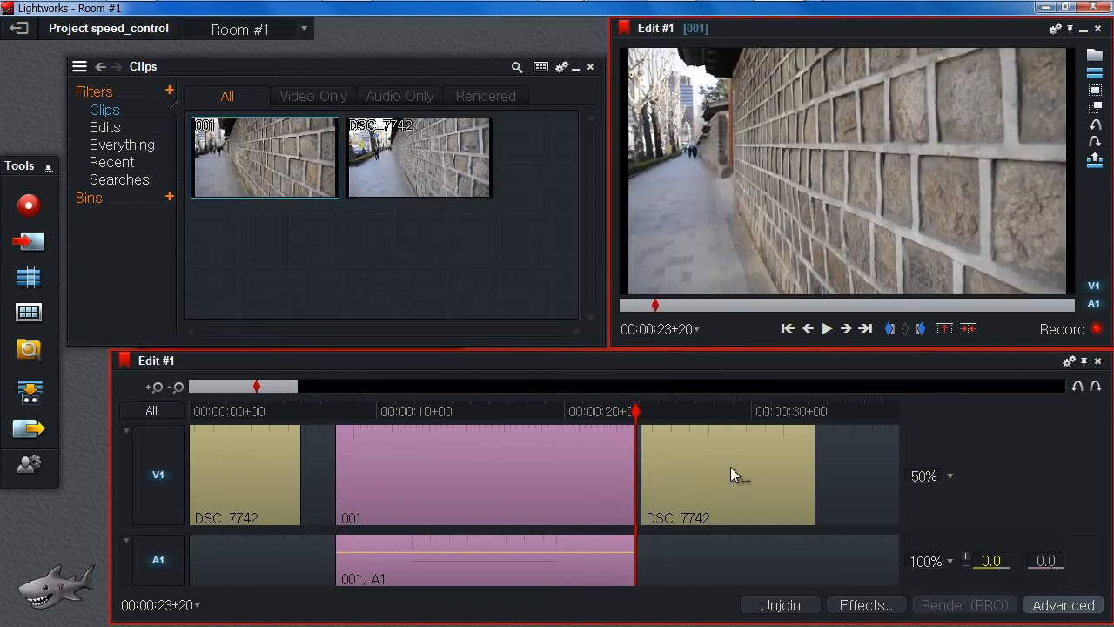
Move the last DSC_7742 piece to start at about 00:00:26+17 and extend the end of 001 slightly into the gap
left_click_drag(731, 473, 776, 478)
left_click(645, 462)
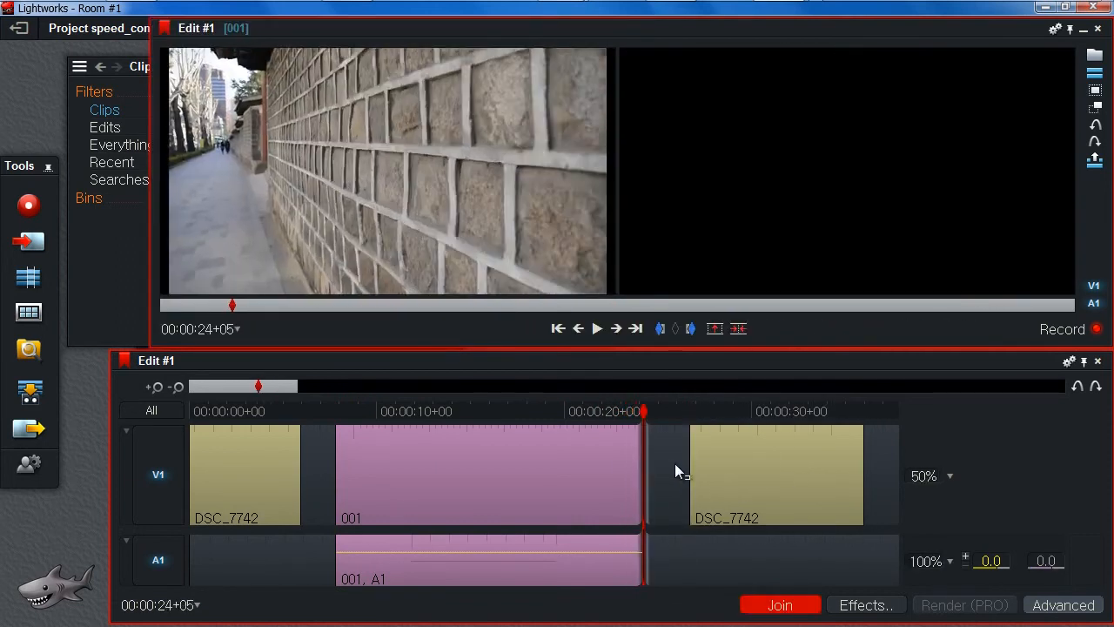
left_click_drag(675, 463, 678, 464)
Mark from 00:00:24+06 in 001 to the start of the last DSC_7742 piece and delete that section to close the gap
left_click_drag(652, 418, 642, 416)
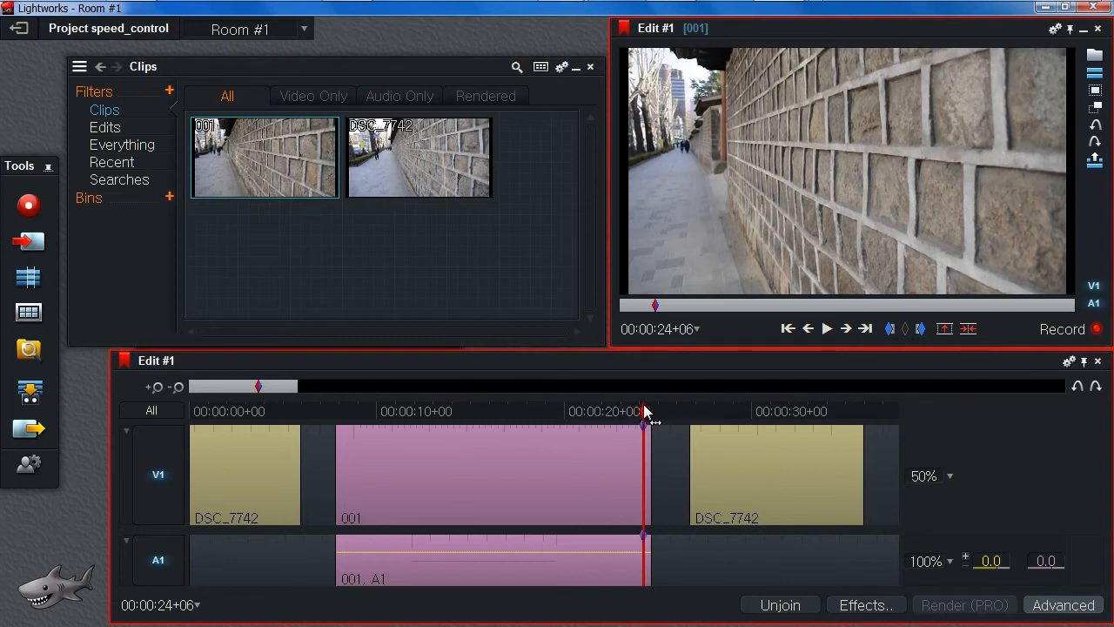
key("s")
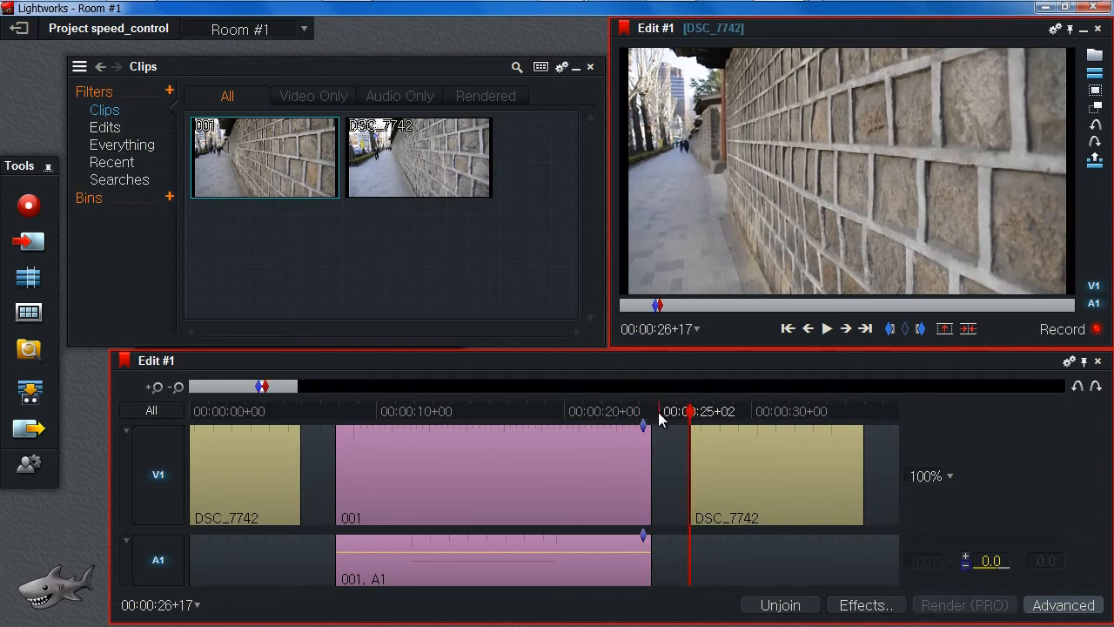
left_click(661, 433)
key("Delete")
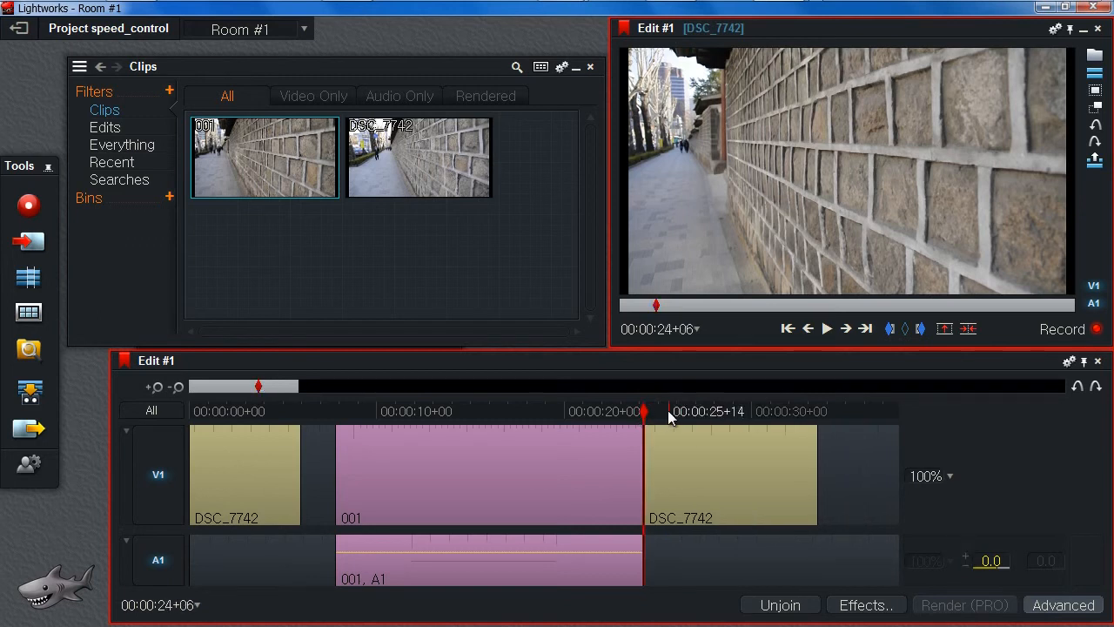
Find the first frame of 001 that shows a picture after its black start and mark it at about 00:00:08+15
left_click_drag(644, 431, 345, 440)
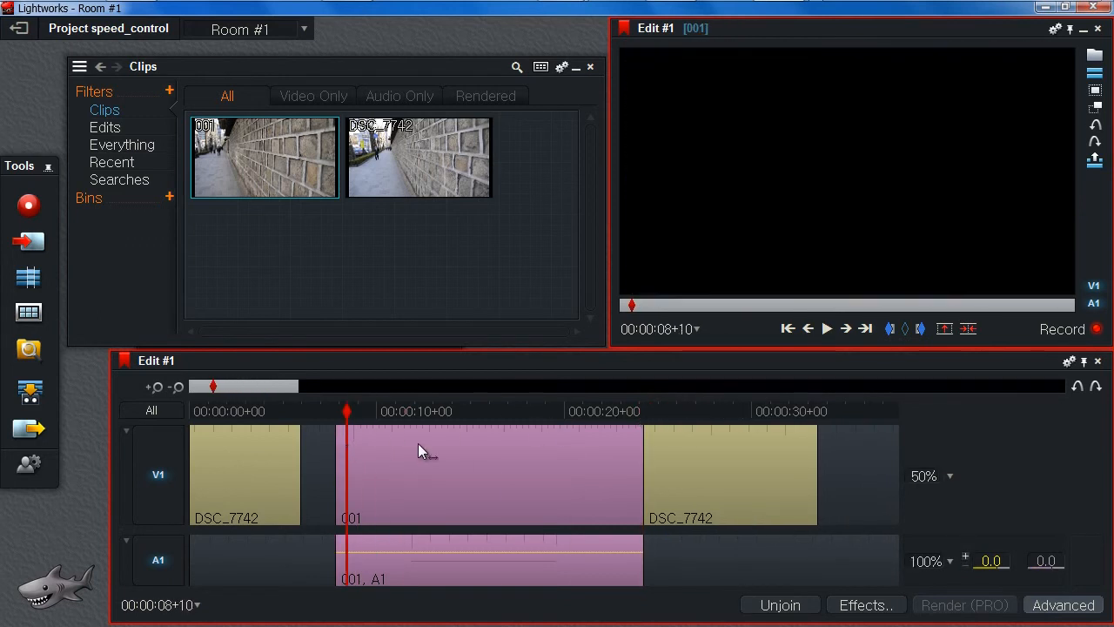
key("Right")
key("Right")
key("Right")
key("Right")
key("Right")
key("Right")
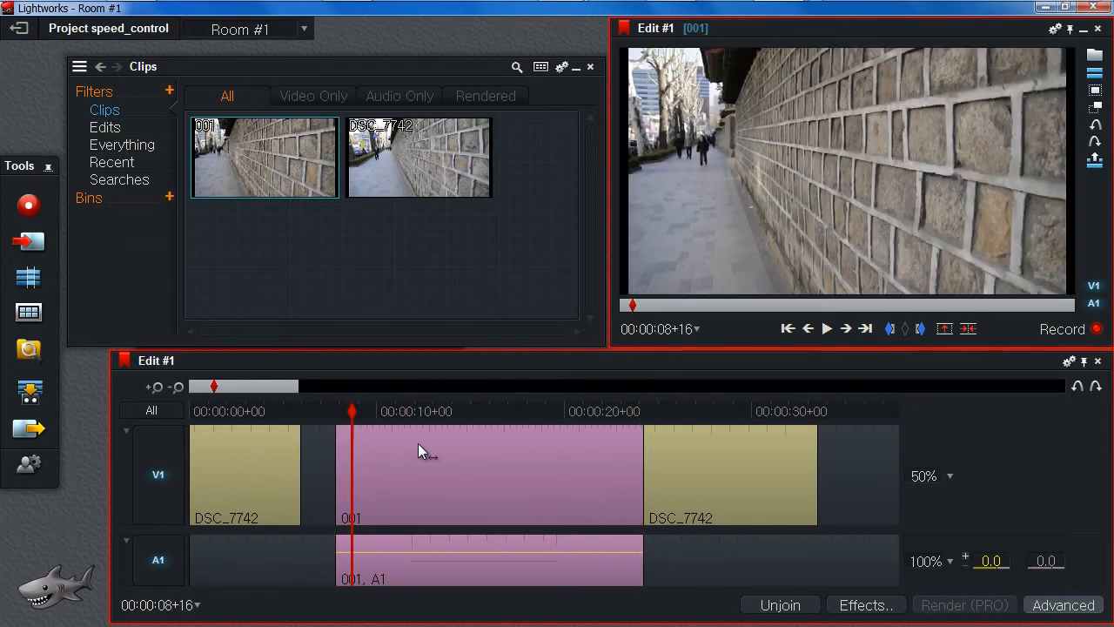
key("Left")
key("Left")
key("Right")
key("Left")
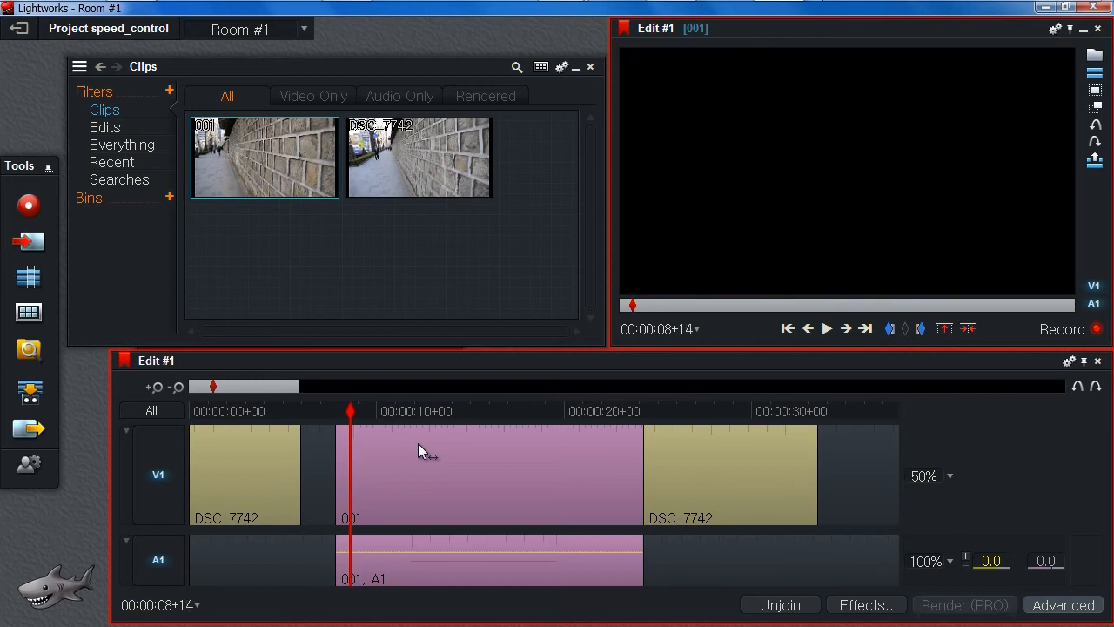
key("Right")
key("i")
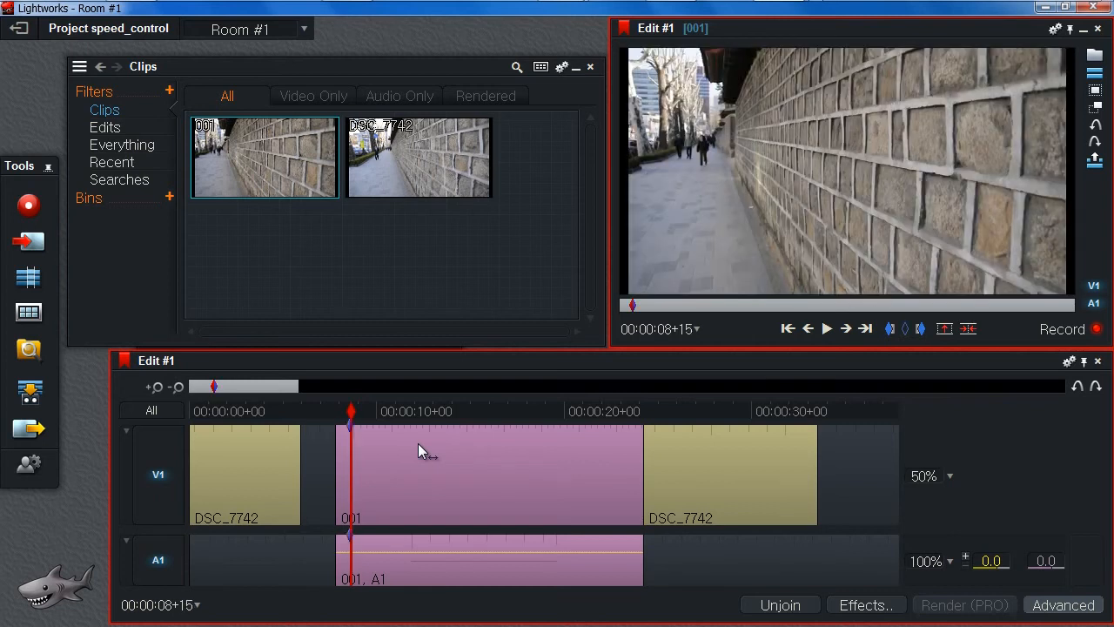
Mark the end of the first DSC_7742 piece at 00:00:05+23 and delete the section up to the mark in 001, closing the gap
key("a")
key("a")
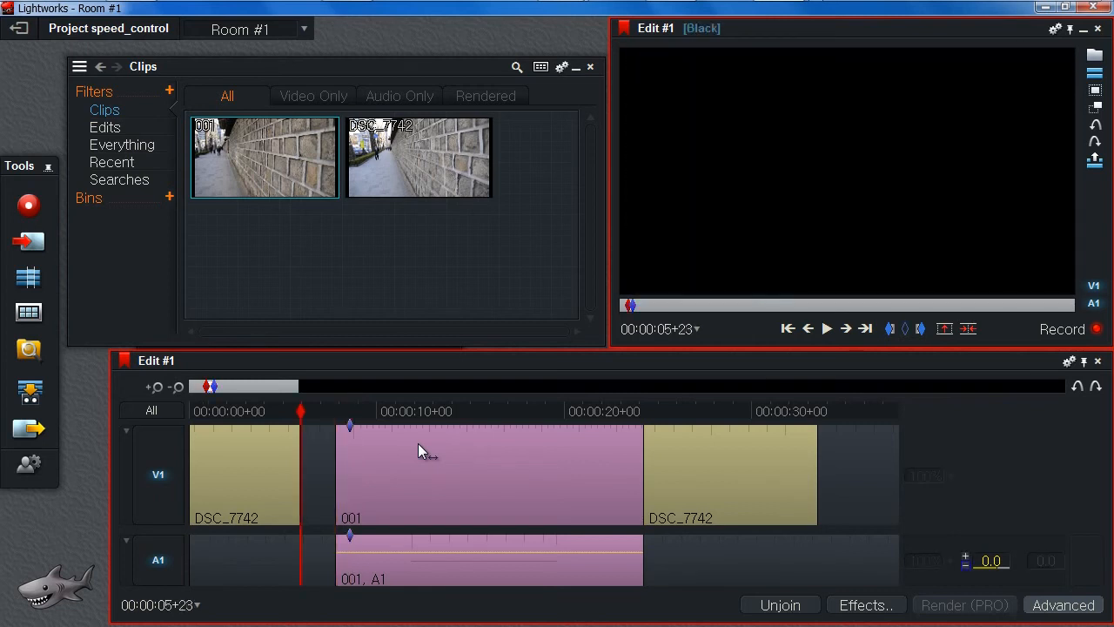
key("o")
key("Delete")
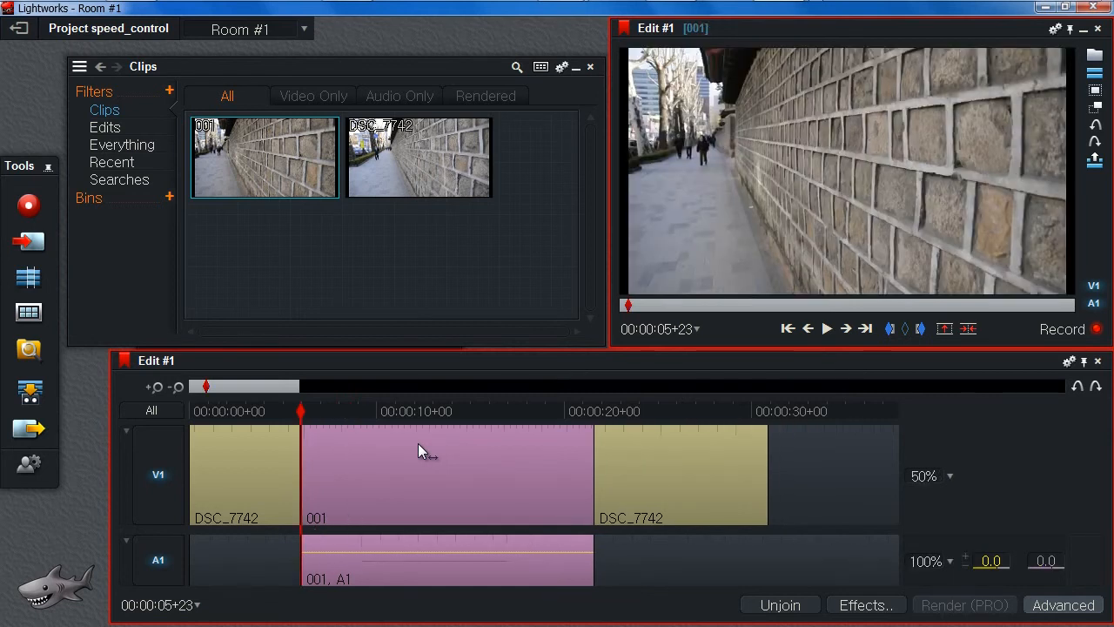
Play the sequence across both joins between 001 and the DSC_7742 pieces and check the slowed middle section
left_click_drag(301, 411, 267, 414)
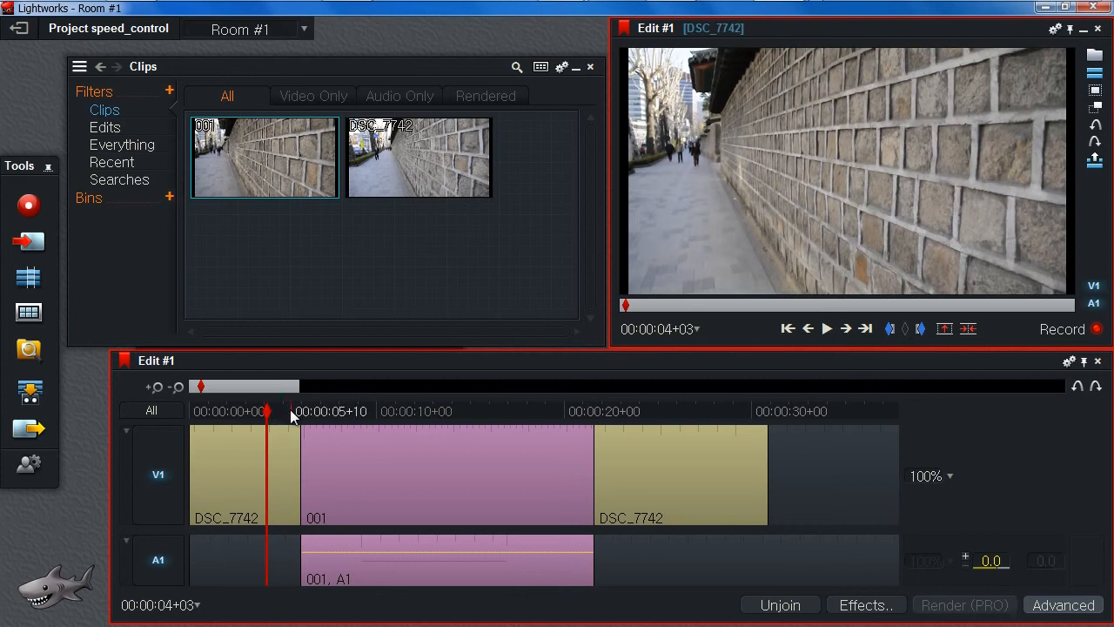
key("space")
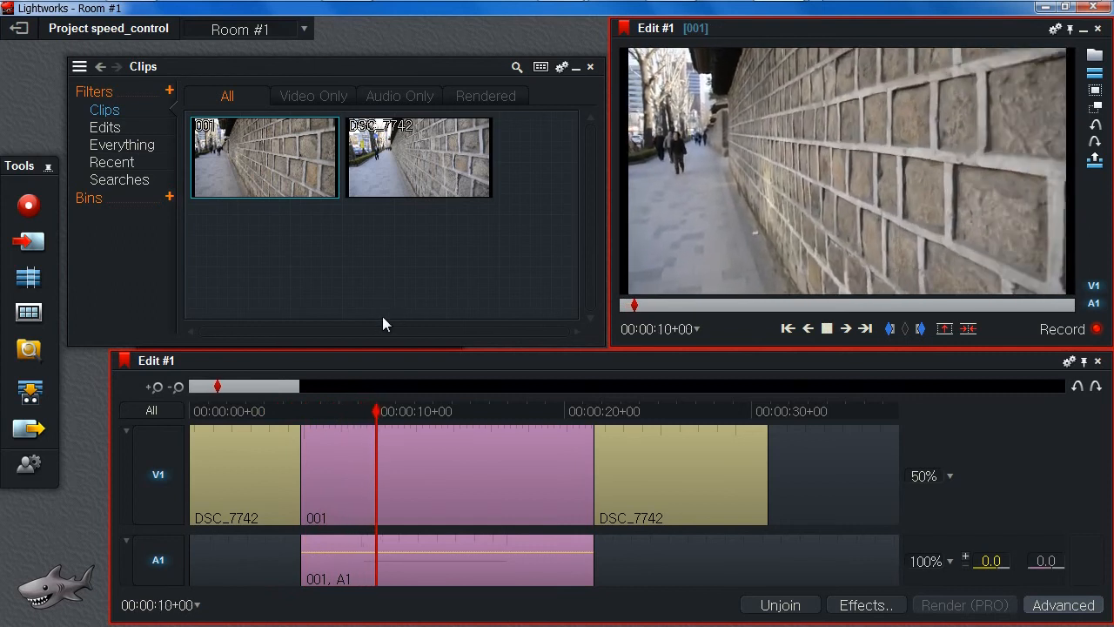
left_click(359, 416)
left_click(287, 415)
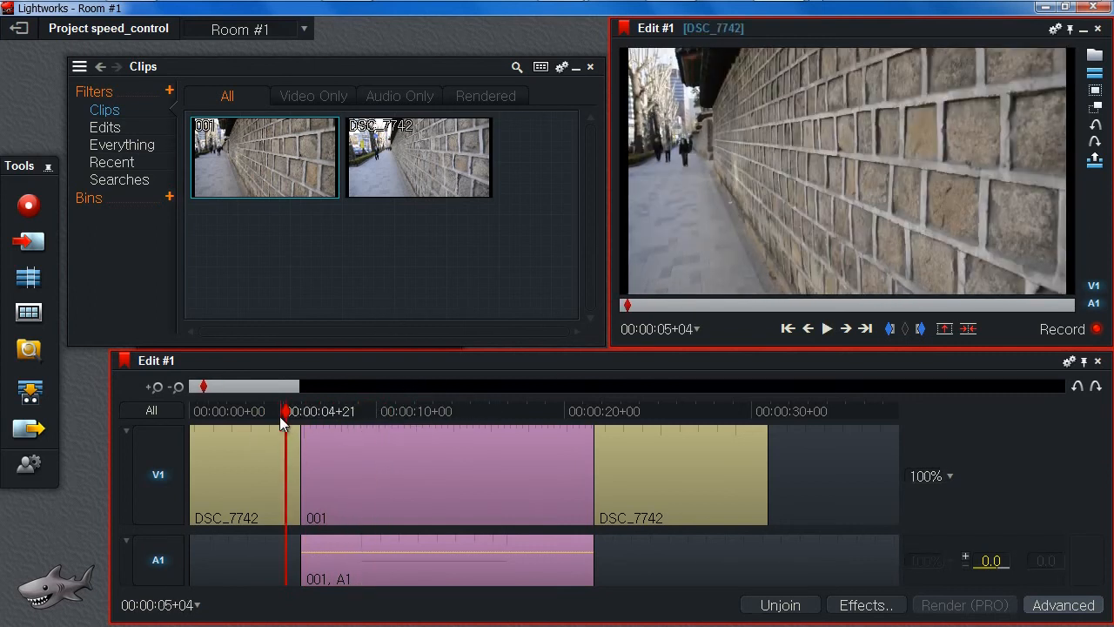
key("space")
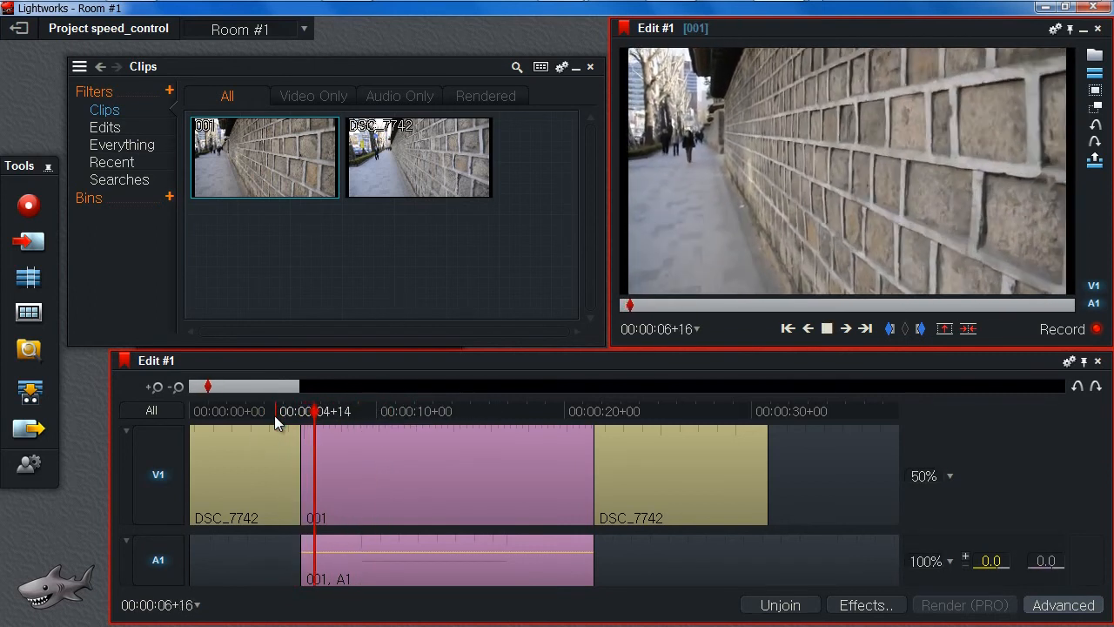
left_click_drag(341, 413, 570, 417)
key("space")
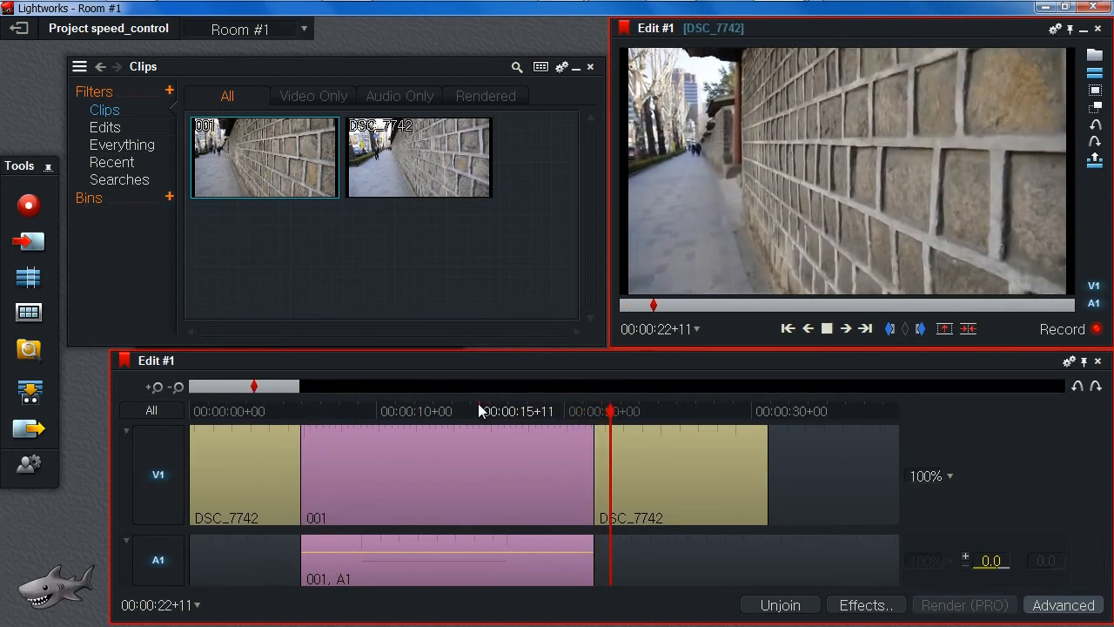
left_click(421, 412)
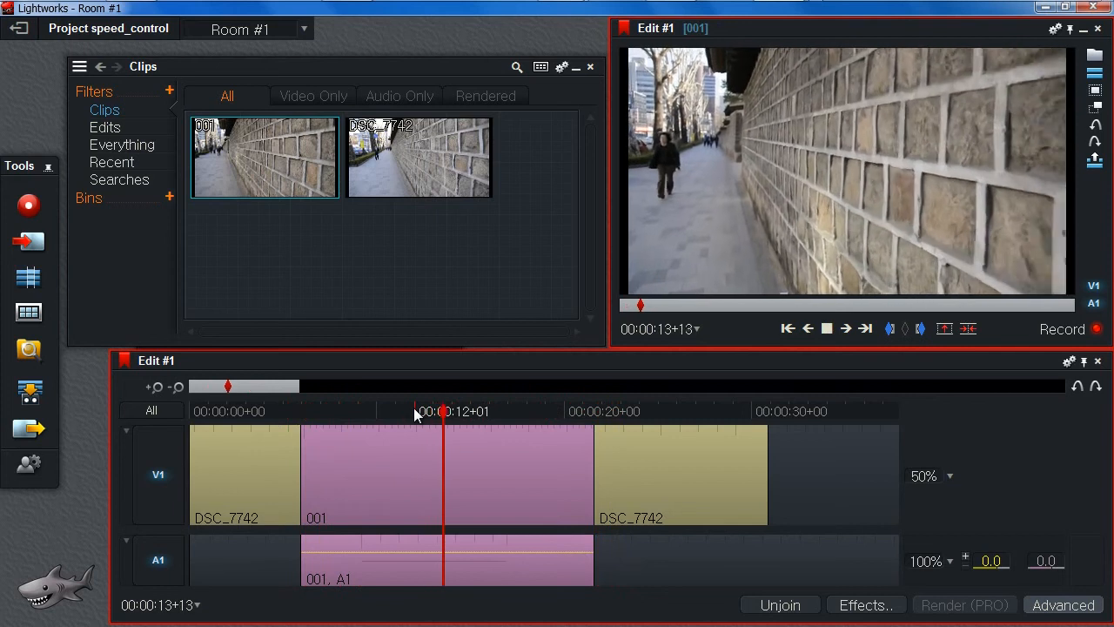
key("space")
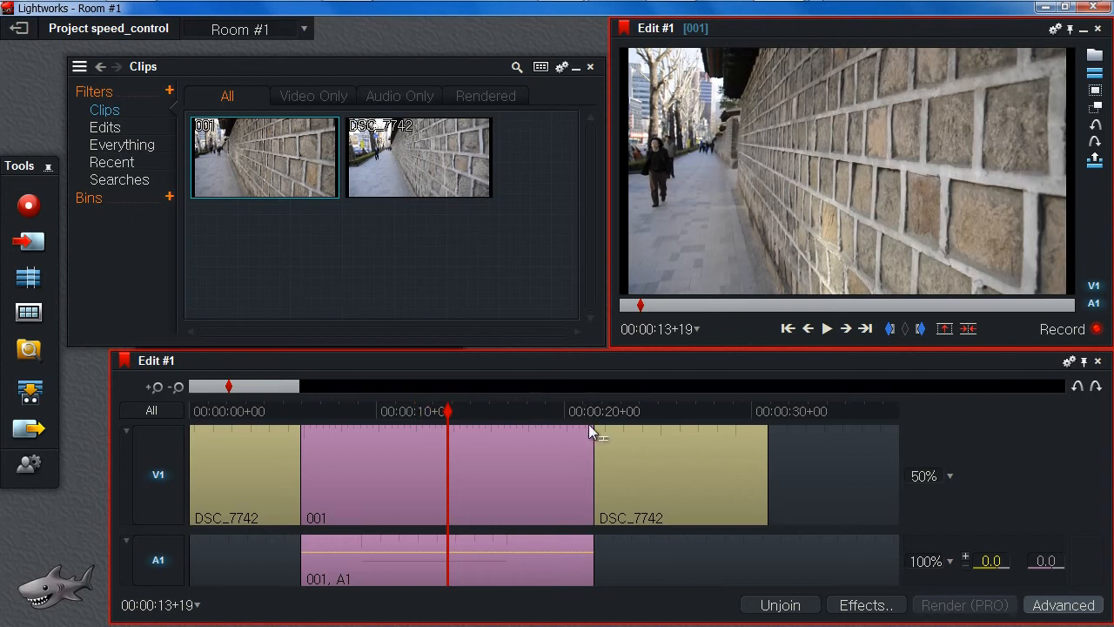
Try moving the last DSC_7742 piece away from 001 to start at about 00:00:25+17, and undo the move
left_click(672, 411)
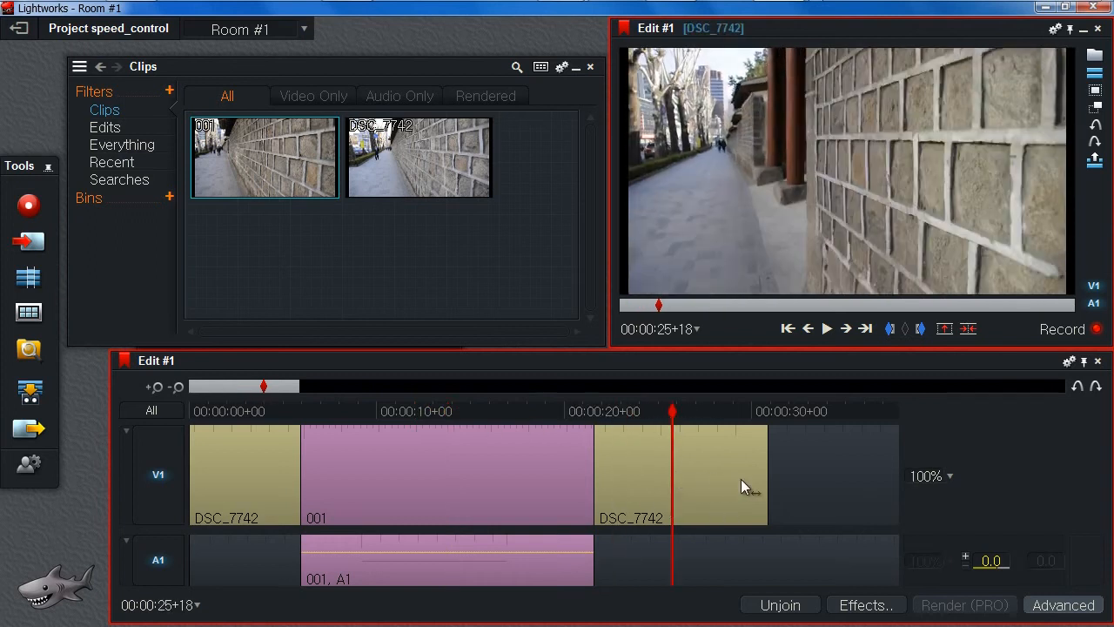
left_click_drag(741, 487, 819, 487)
left_click(769, 416)
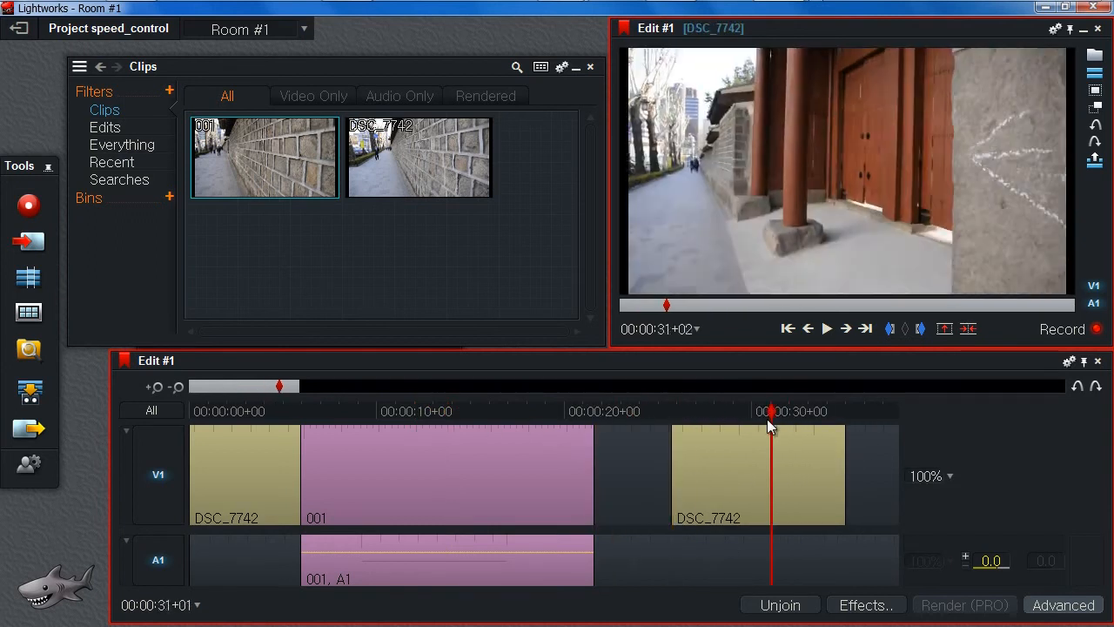
left_click_drag(769, 421, 763, 430)
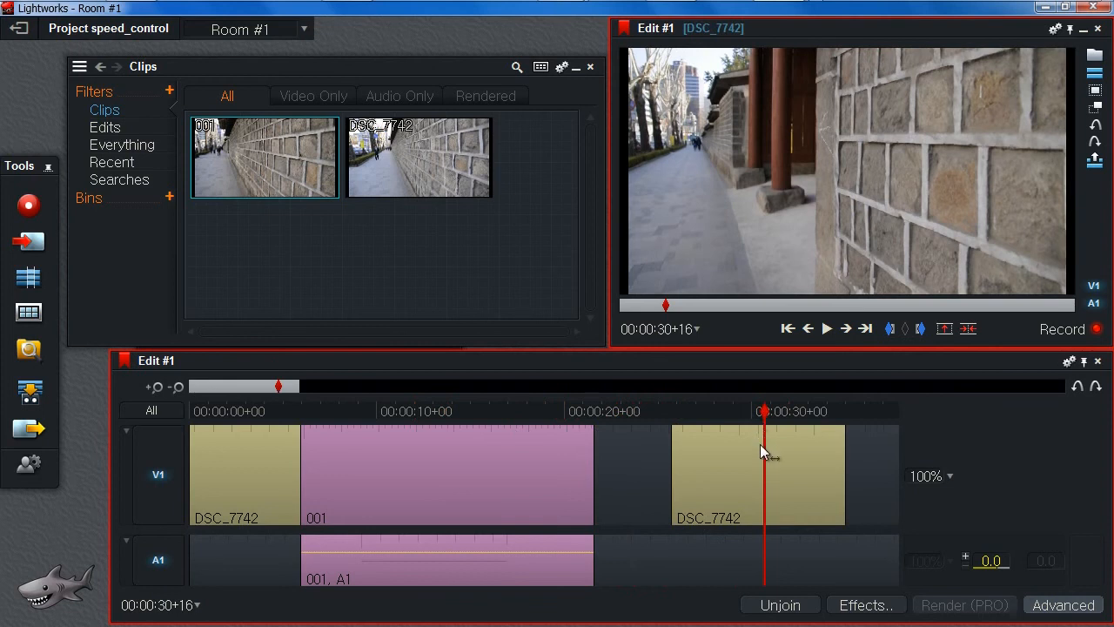
mouse_move(673, 463)
left_mouse_down()
mouse_move(634, 471)
mouse_move(674, 471)
left_mouse_up()
left_click_drag(697, 413, 592, 437)
key("ctrl+z")
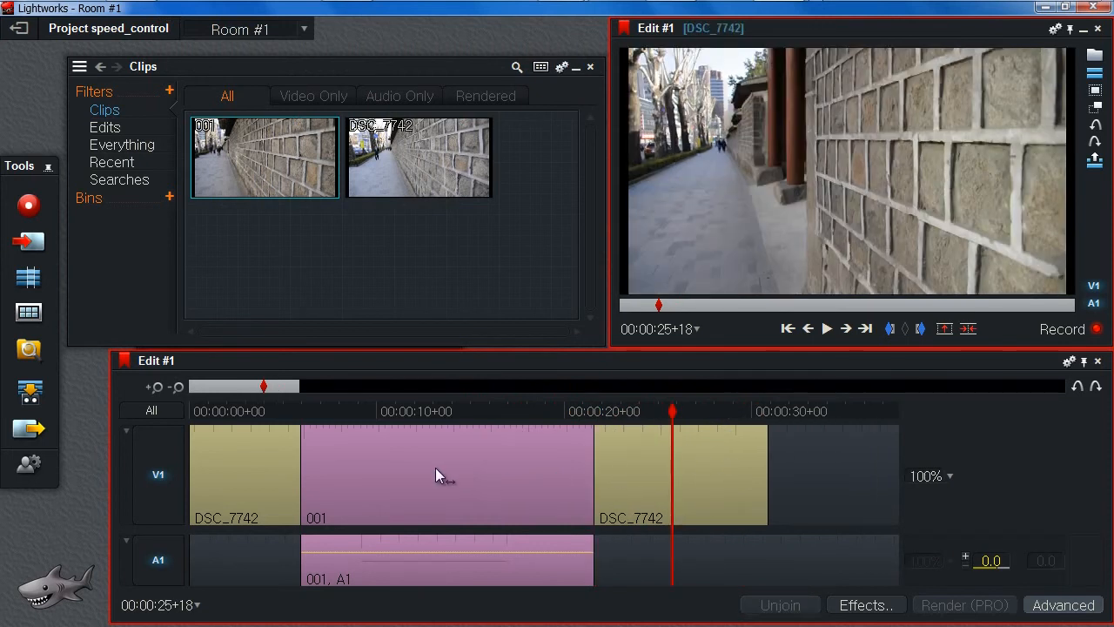
Scrub through the early part of 001 and play the sequence from just before its start to about 00:00:11+06
left_click_drag(410, 414, 377, 426)
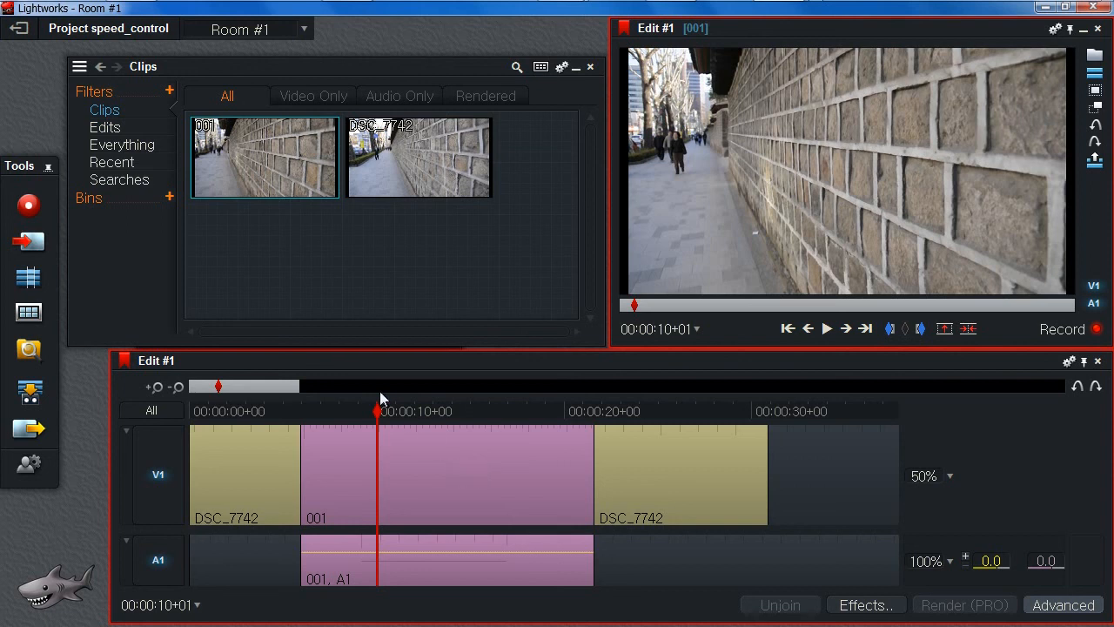
left_click_drag(377, 419, 386, 420)
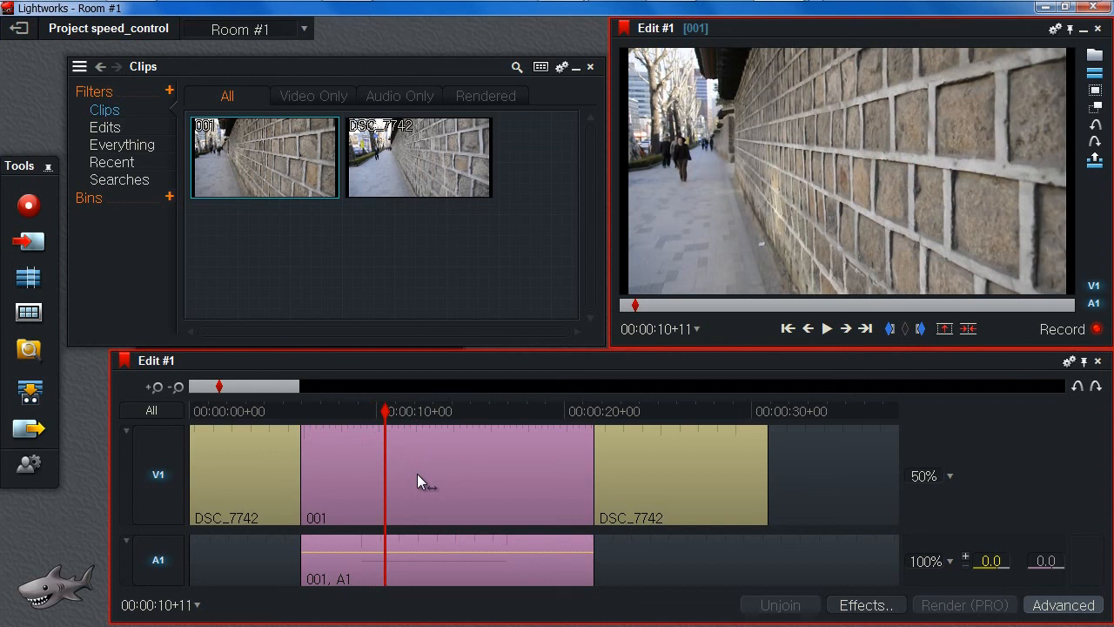
left_click_drag(288, 408, 292, 409)
key("space")
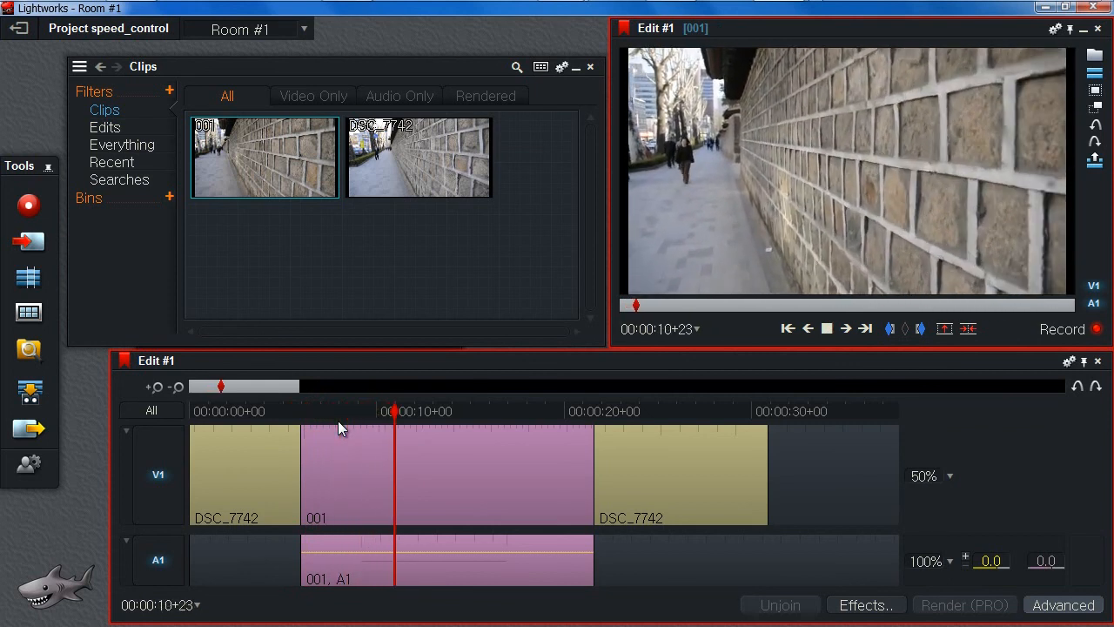
key("space")
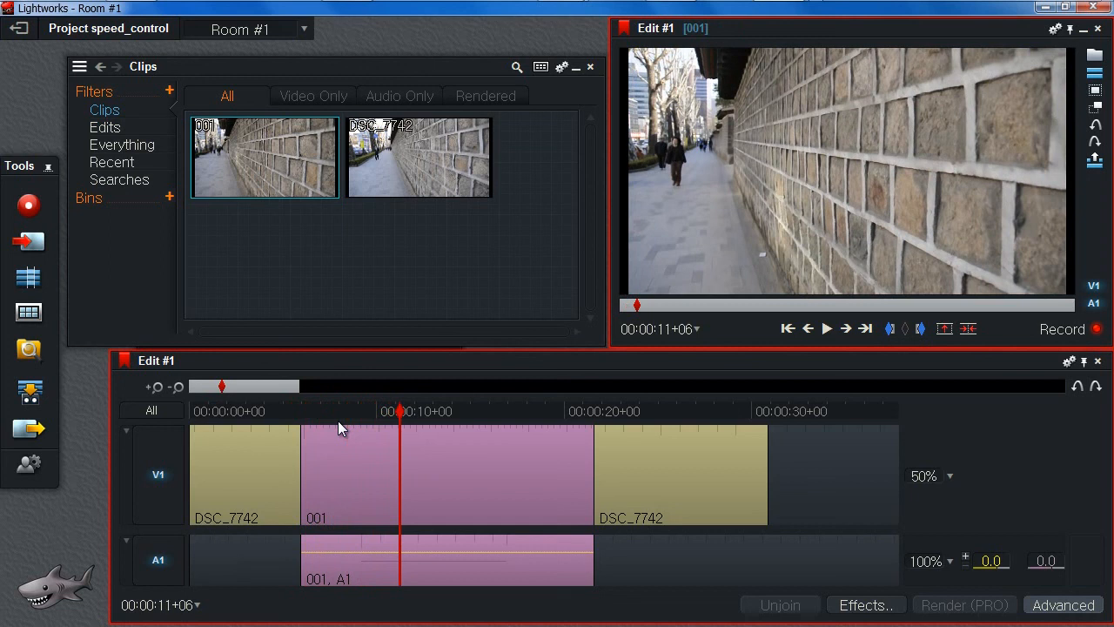